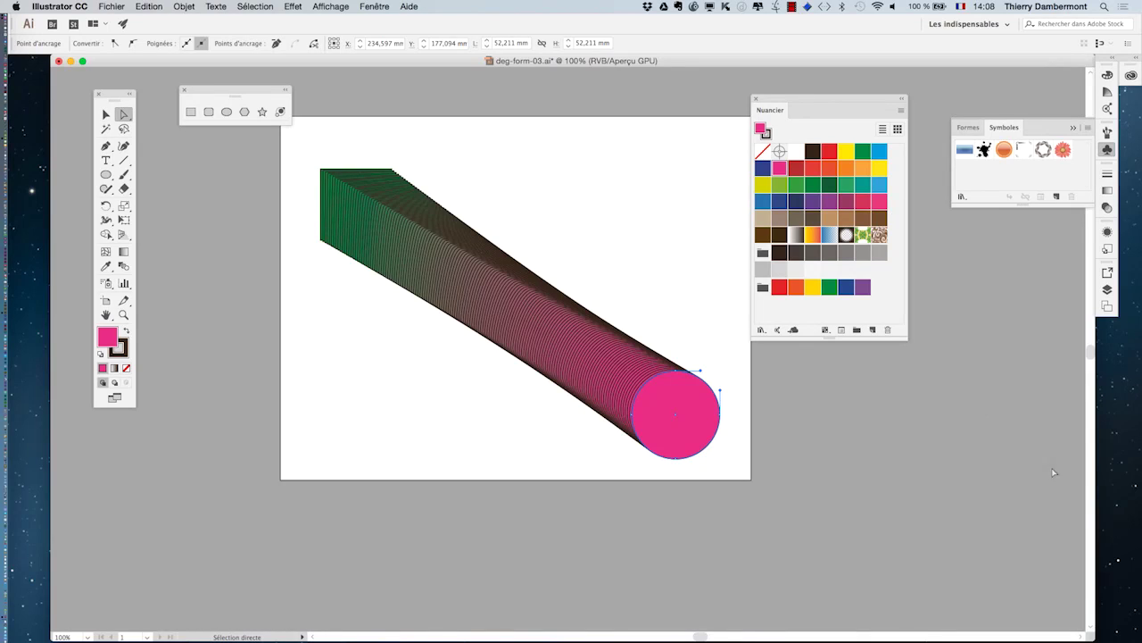
- Resize and reposition the deg-form-03.ai window so the whole green-to-pink blend, including the pink circle, is visible
left_click_drag(1091, 639, 581, 624)
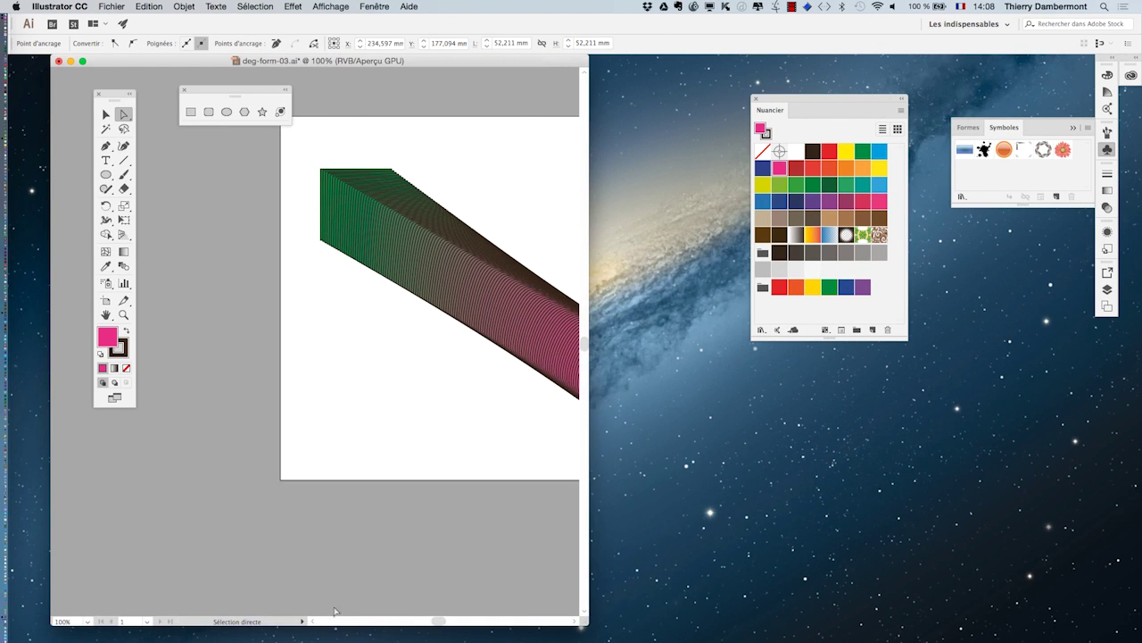
left_click_drag(437, 622, 442, 621)
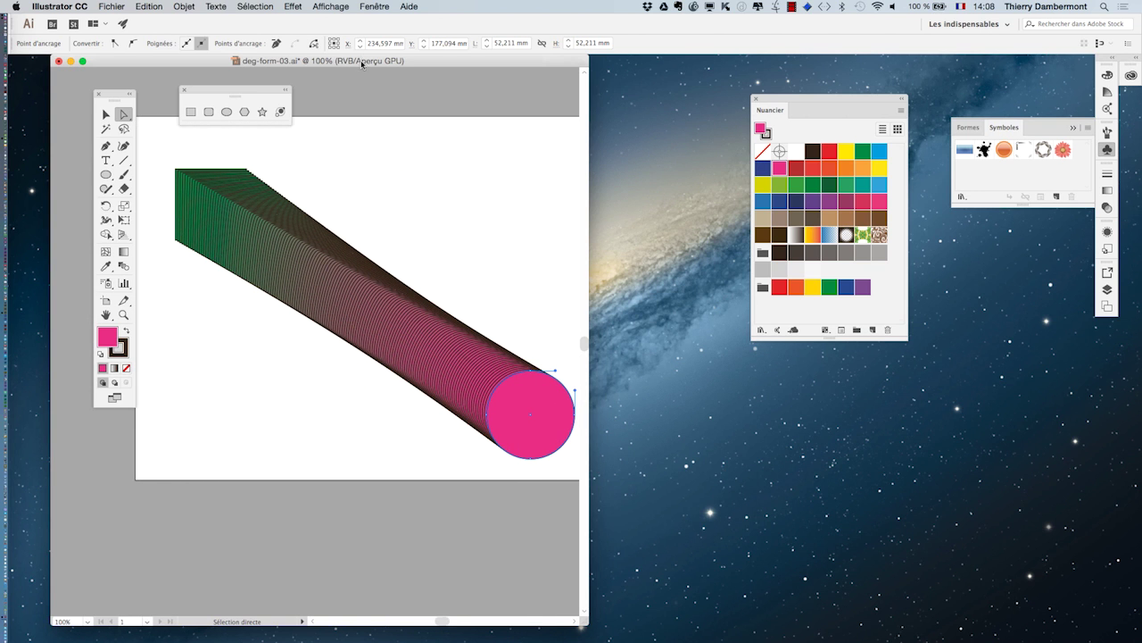
mouse_move(335, 62)
left_mouse_down()
mouse_move(453, 78)
mouse_move(358, 66)
left_mouse_up()
left_click_drag(575, 627, 1052, 619)
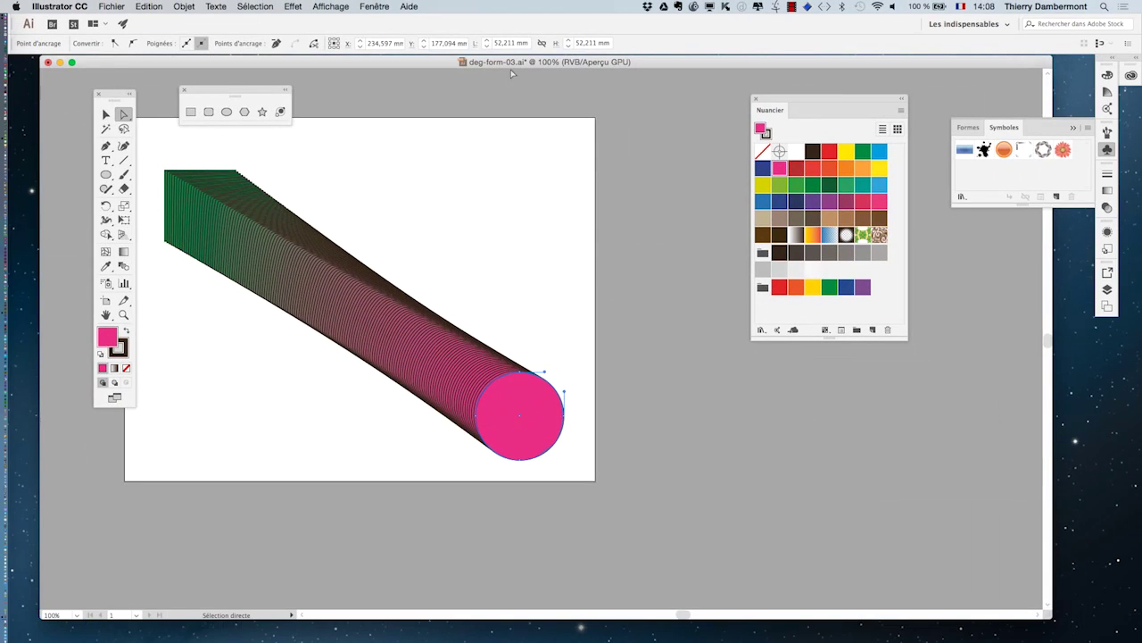
left_click(371, 6)
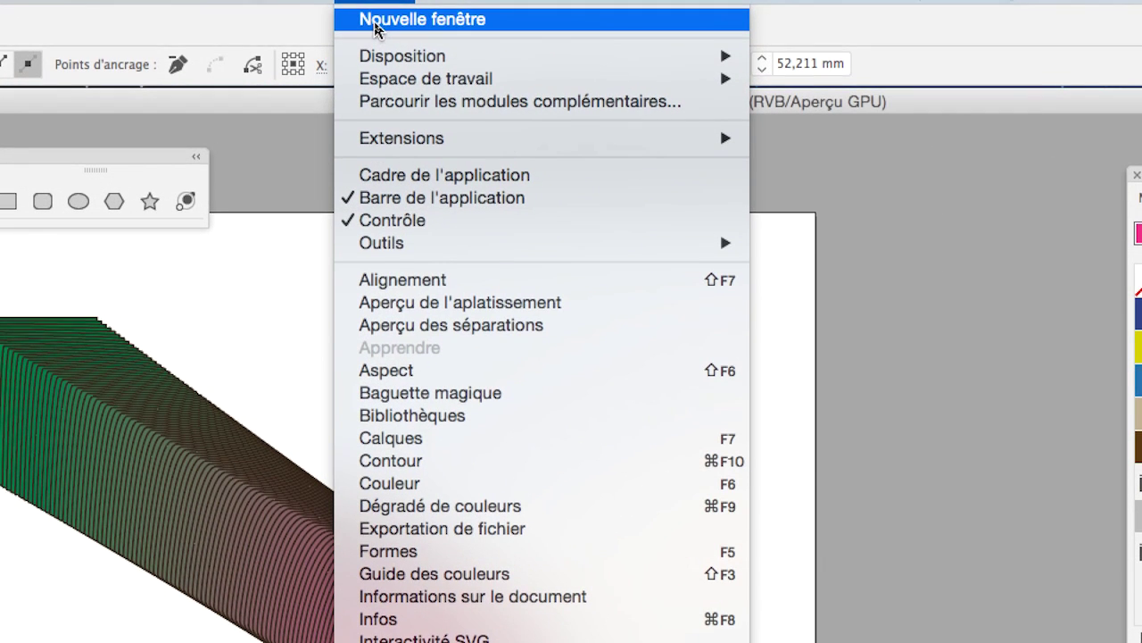
- Open a second window of the document, deg-form-03.ai:2, with Fenêtre > Nouvelle fenêtre
left_click(375, 20)
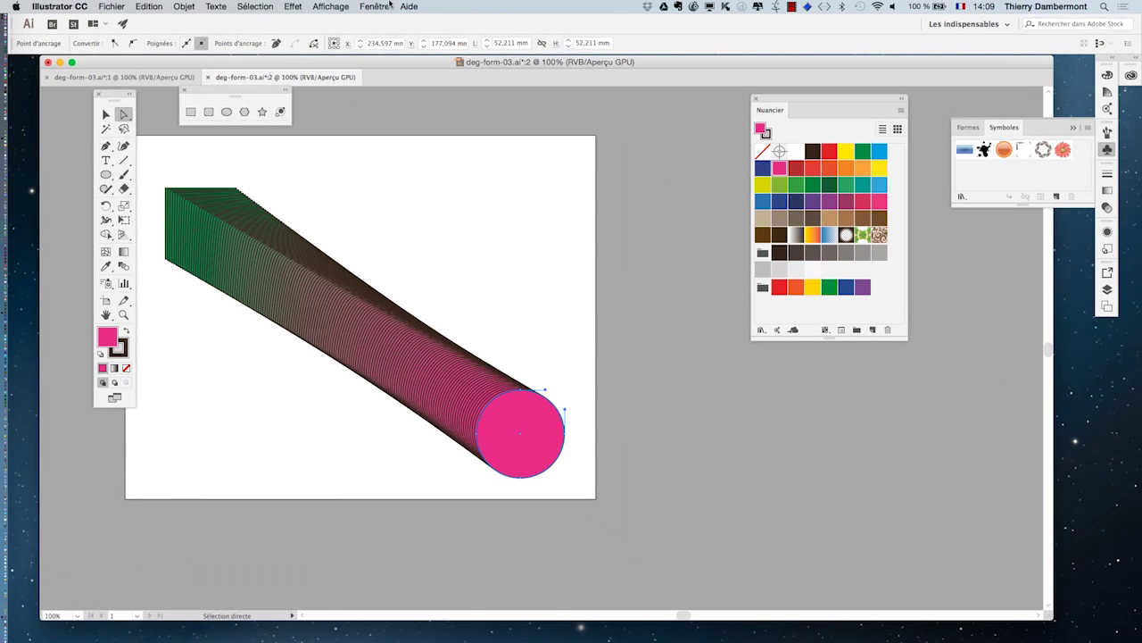
left_click(375, 6)
mouse_move(92, 10)
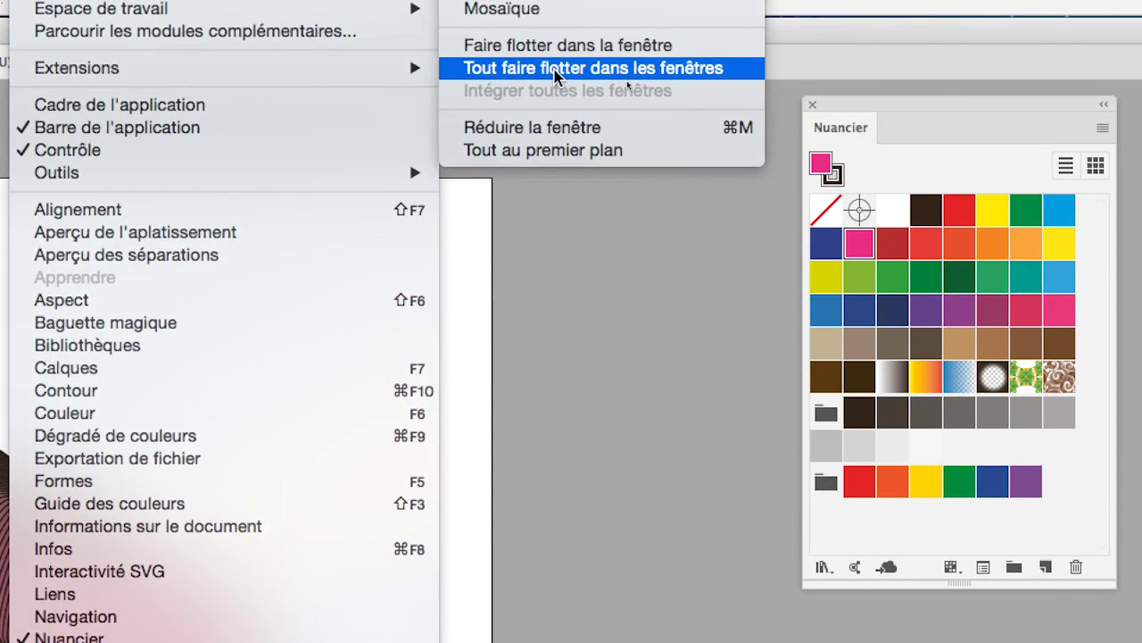
- Float both document windows with Tout faire flotter dans les fenêtres and reposition the :2 window
left_click(554, 72)
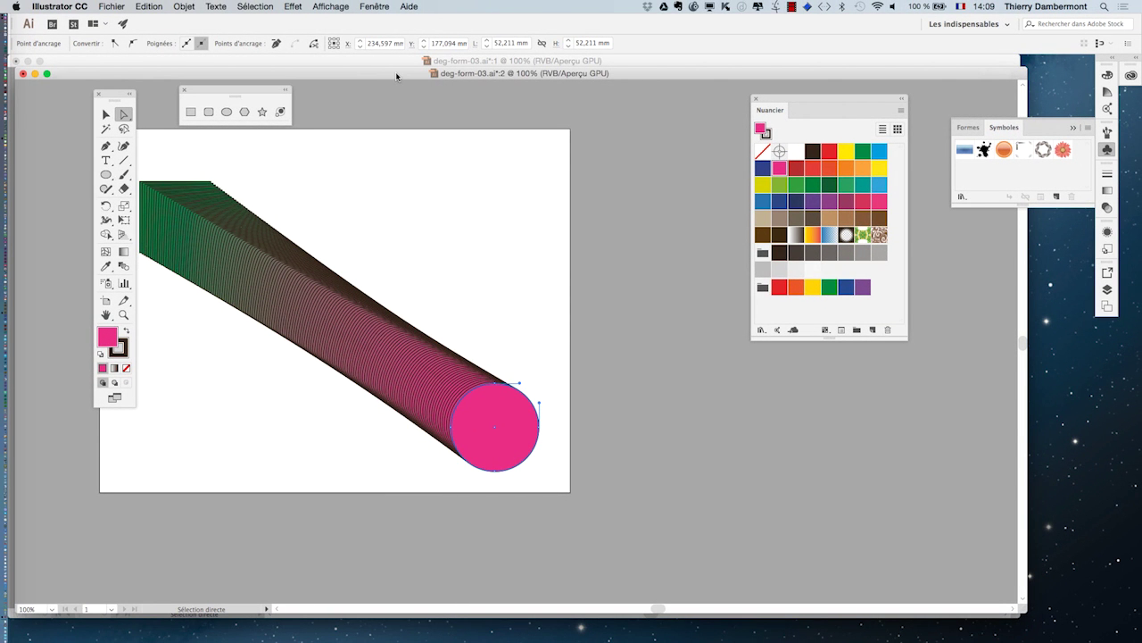
left_click_drag(396, 75, 539, 105)
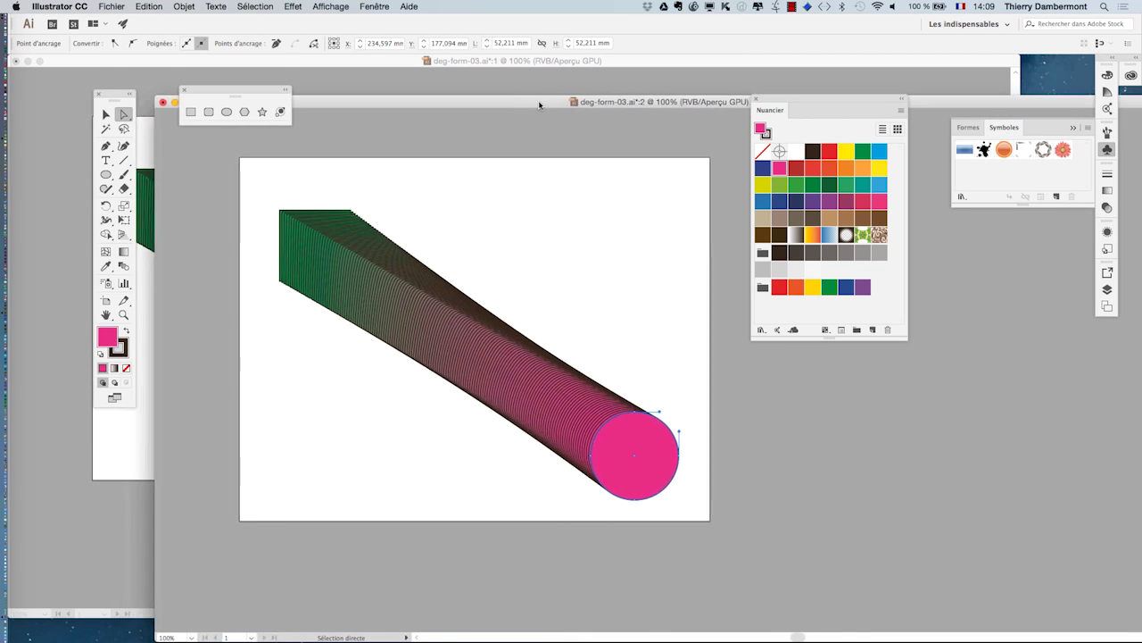
left_click_drag(539, 105, 445, 101)
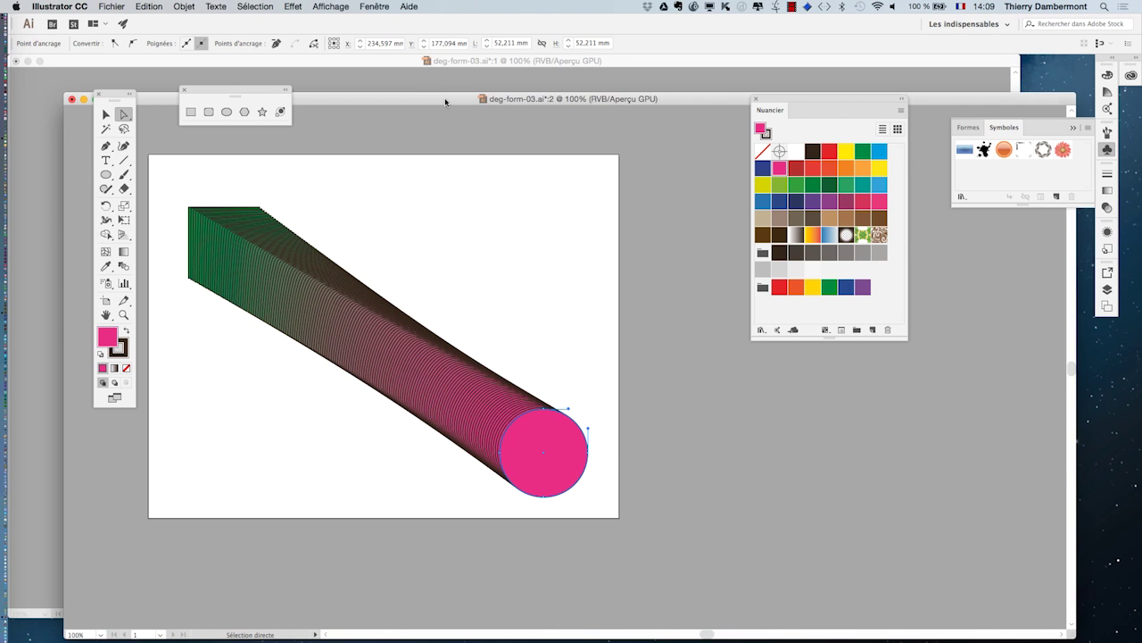
left_click(374, 6)
mouse_move(389, 39)
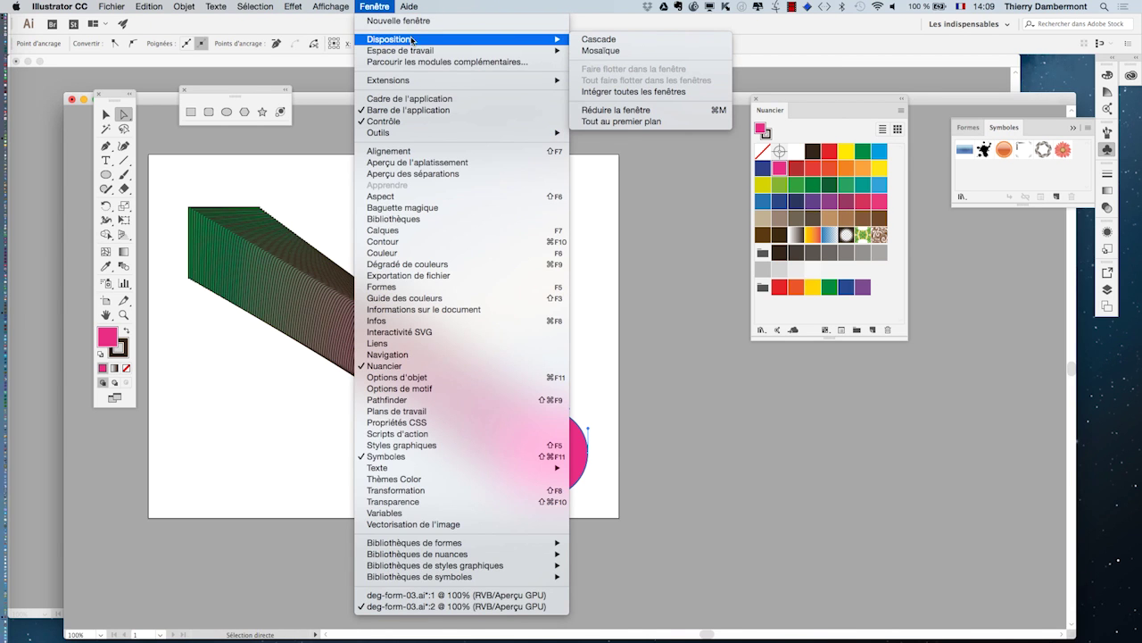
- Tile the two windows with Mosaïque and move the Nuancier and Tools panels aside
left_click(618, 51)
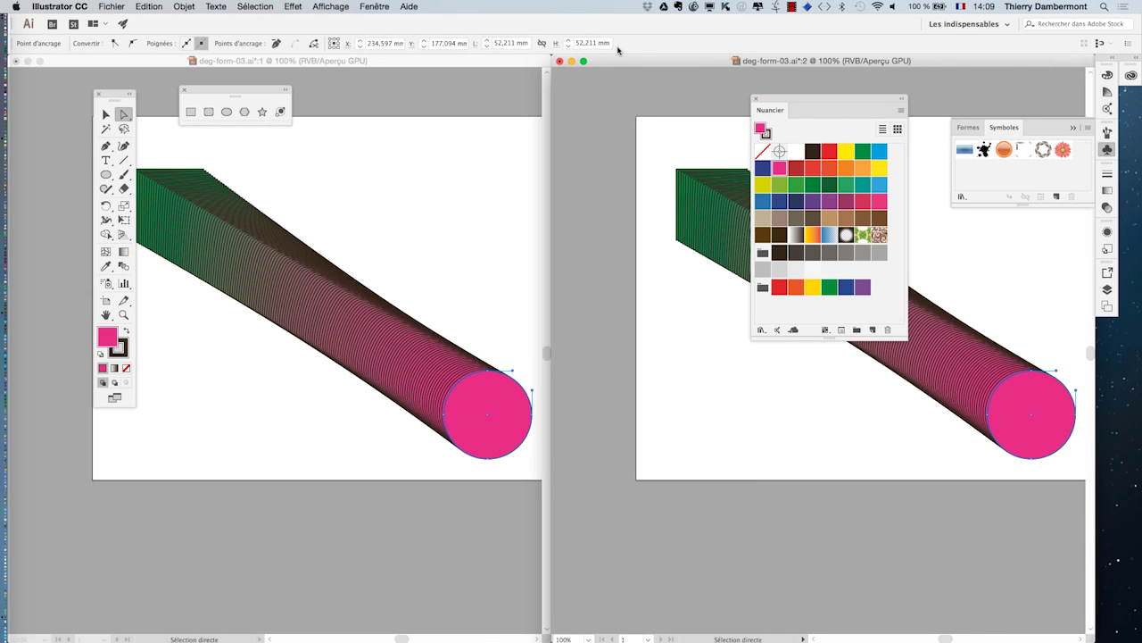
mouse_move(797, 99)
left_mouse_down()
mouse_move(183, 430)
mouse_move(65, 431)
left_mouse_up()
left_click(426, 270)
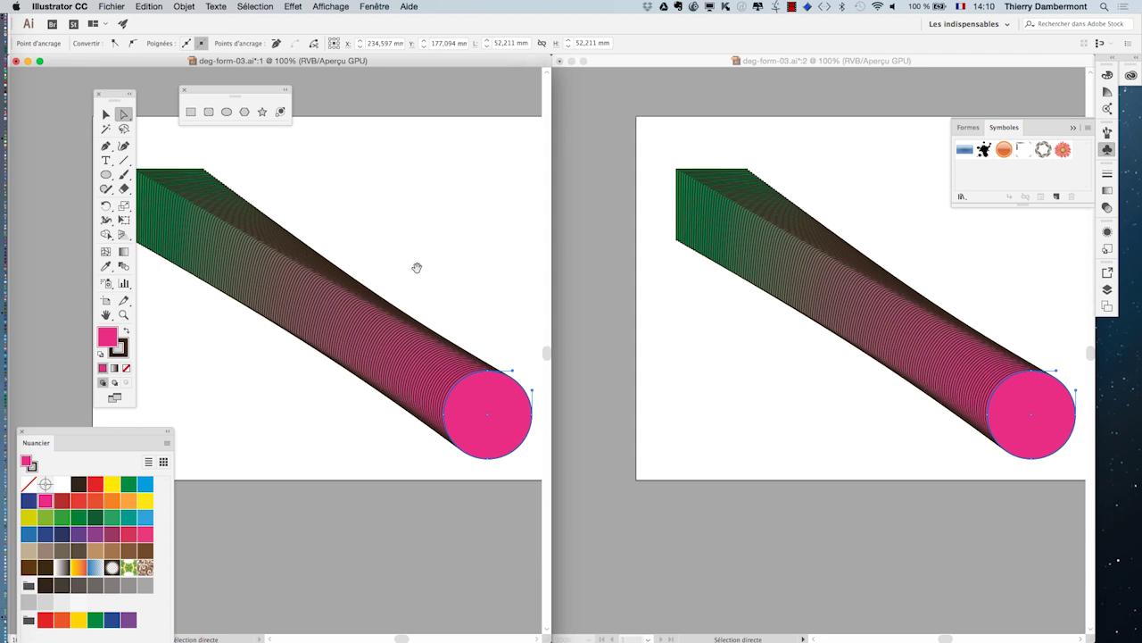
left_click_drag(116, 94, 38, 85)
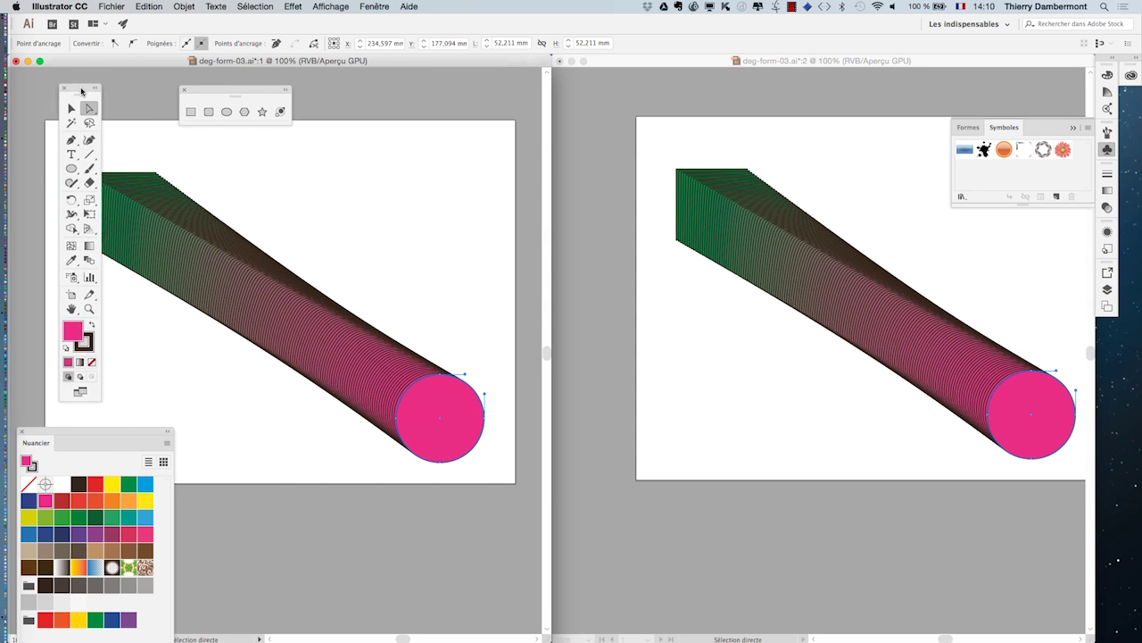
- Dismiss the symbols panel and marquee-select the blend in the right window
left_click(755, 201)
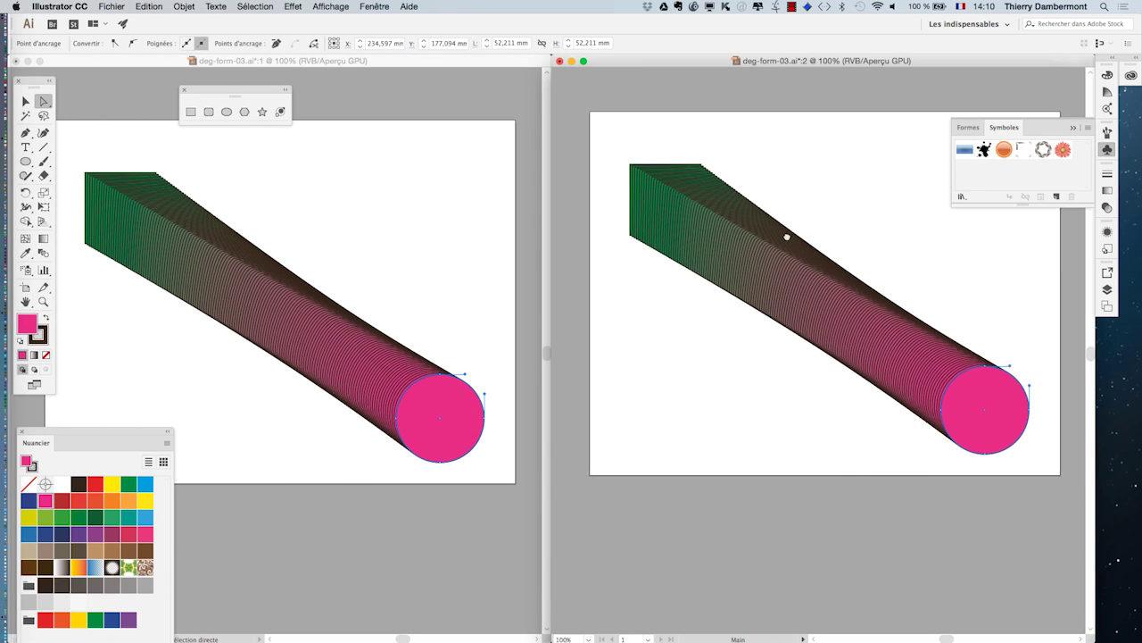
scroll(786, 237, "right", 3)
left_click(1073, 128)
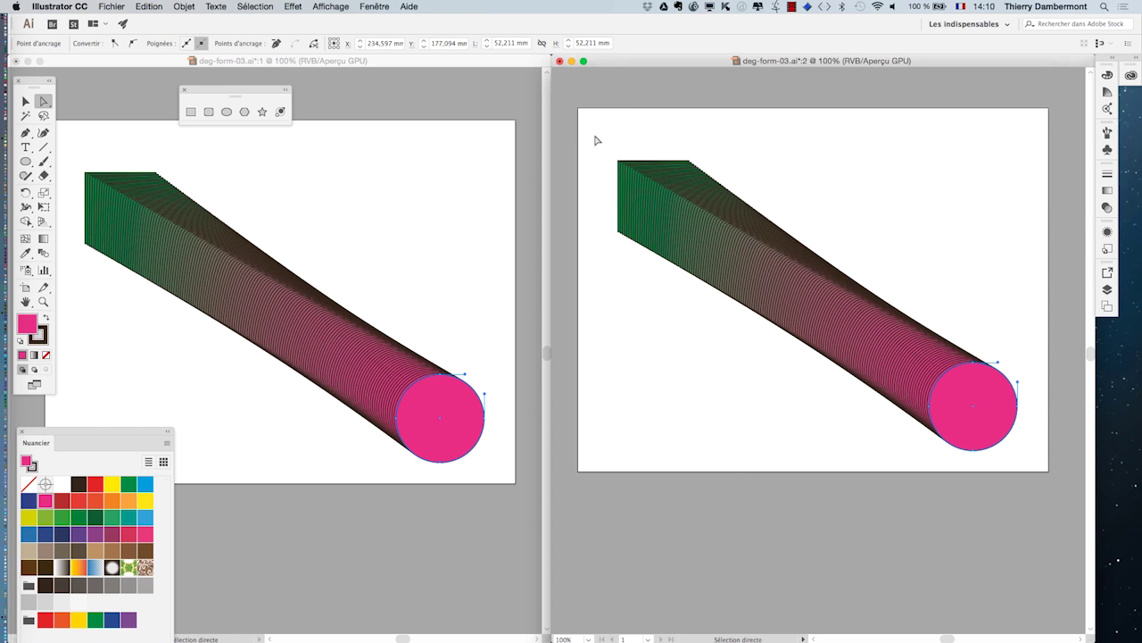
left_click_drag(597, 140, 660, 206)
left_click(112, 7)
- Save the document as deg-form-04.ai, accepting the Illustrator save options
left_click(214, 104)
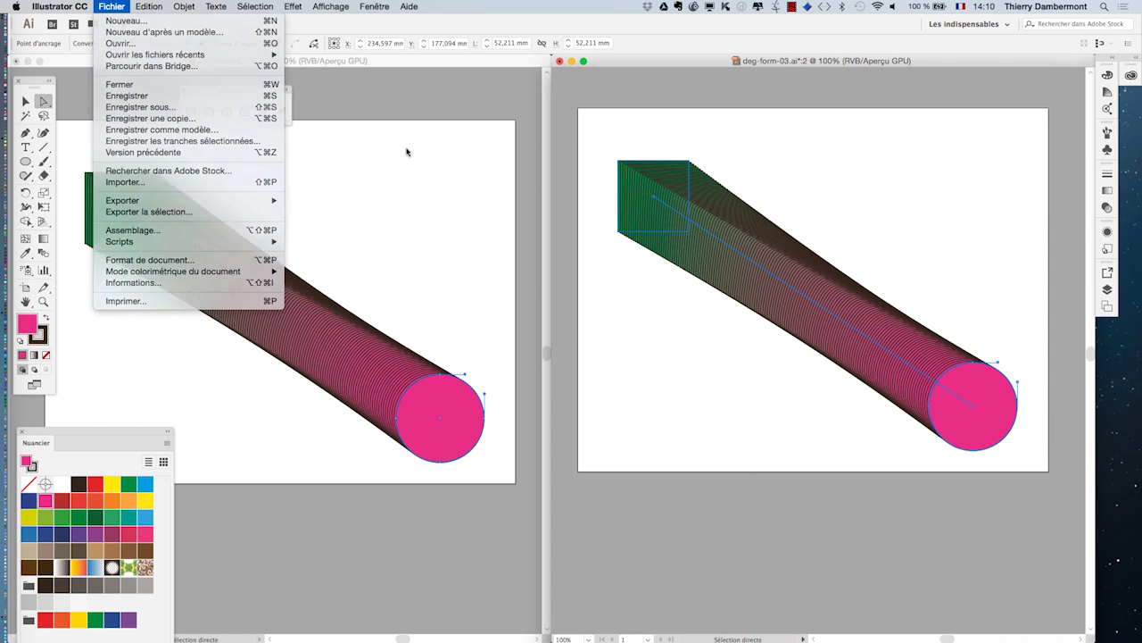
left_click(572, 107)
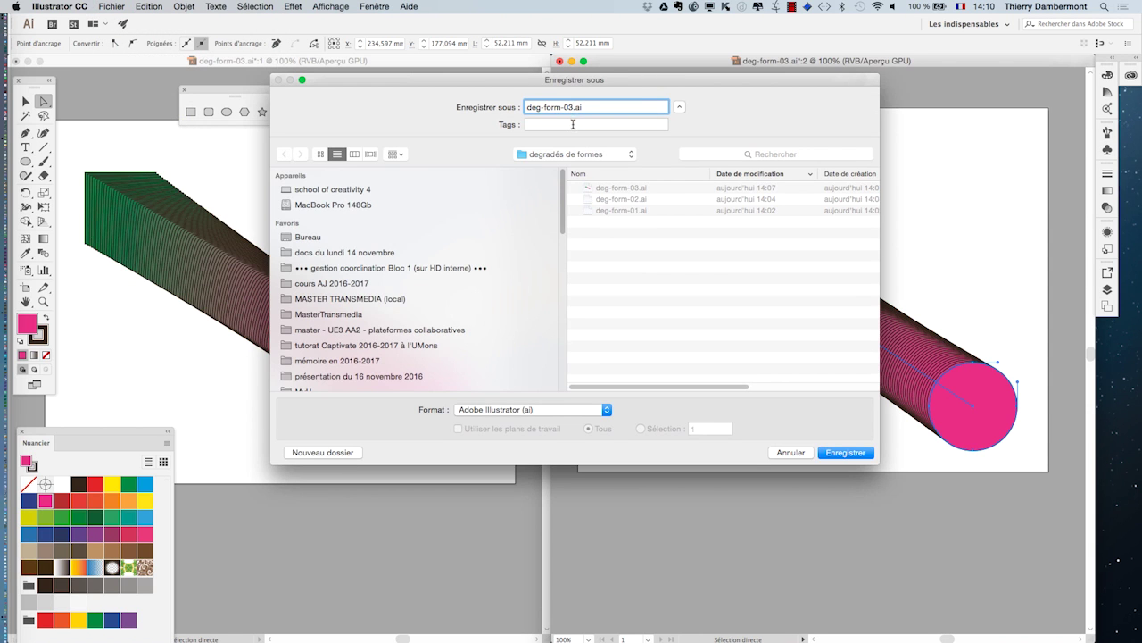
key("BackSpace")
type("4")
key("Return")
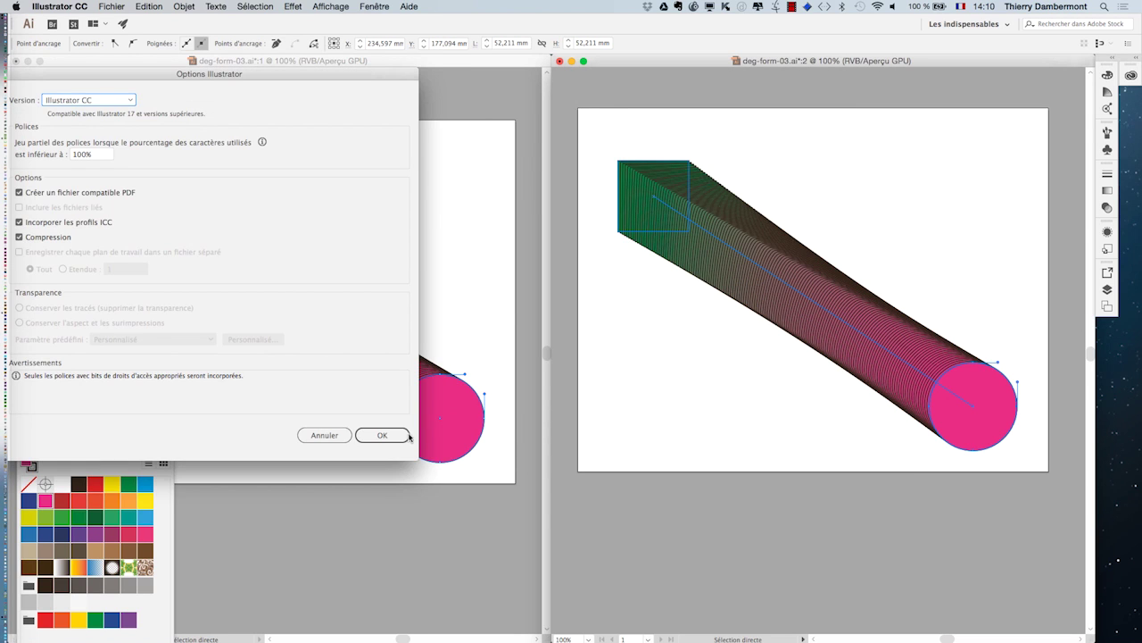
left_click(390, 437)
- Make the right window active and close the floating shapes panel
left_click(423, 68)
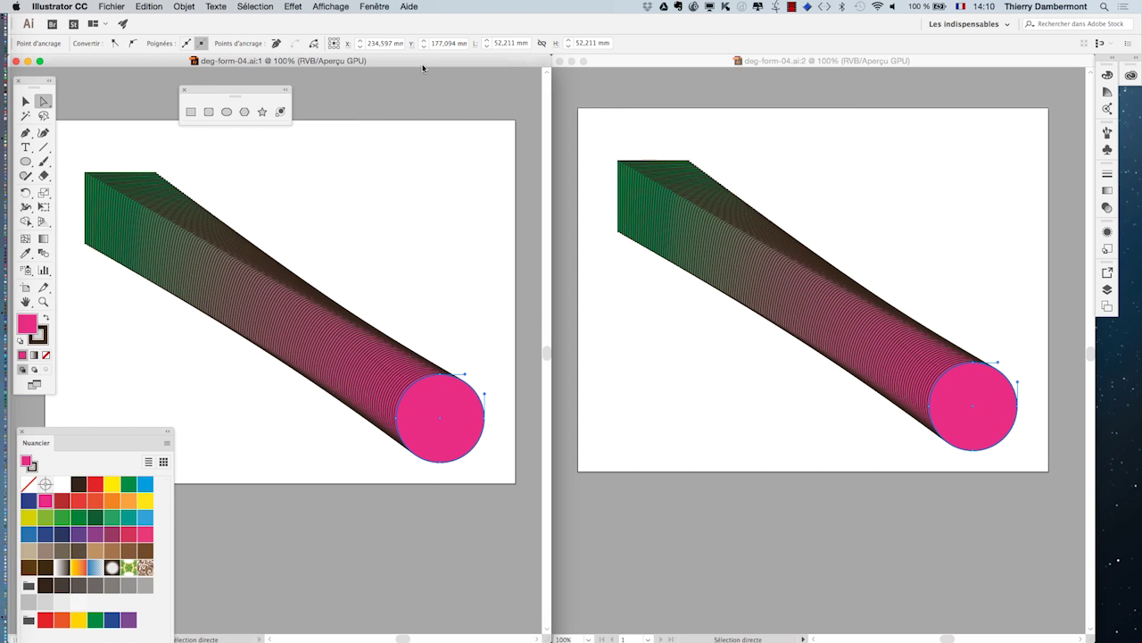
key("super+grave")
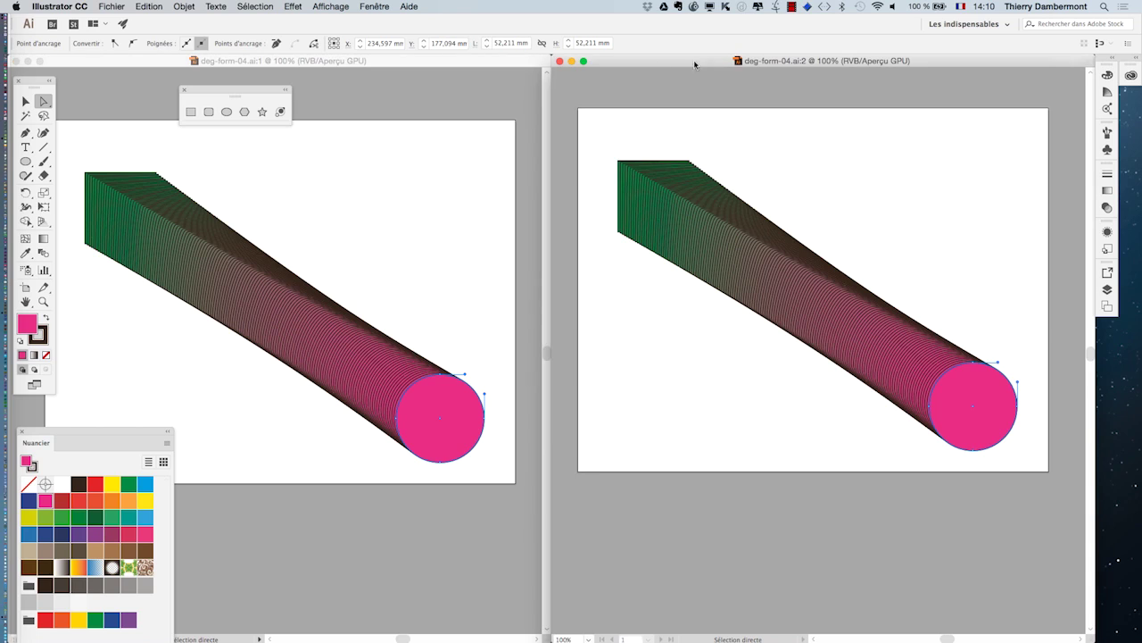
left_click(184, 91)
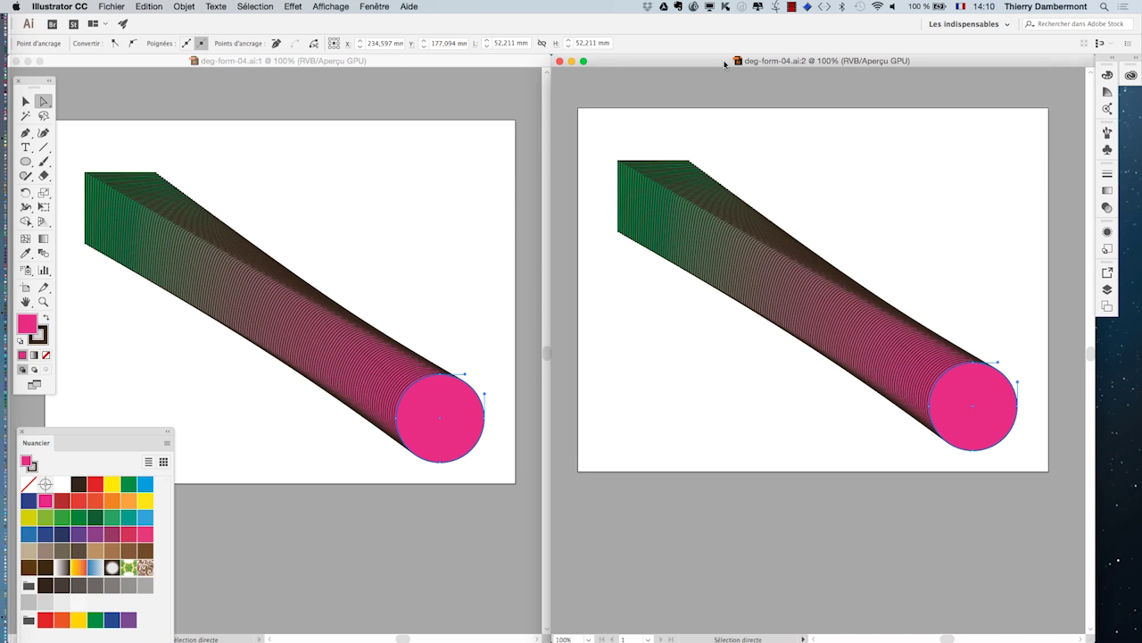
- Switch the right window, deg-form-04.ai:2, to outline view with Affichage > Tracés
left_click(332, 7)
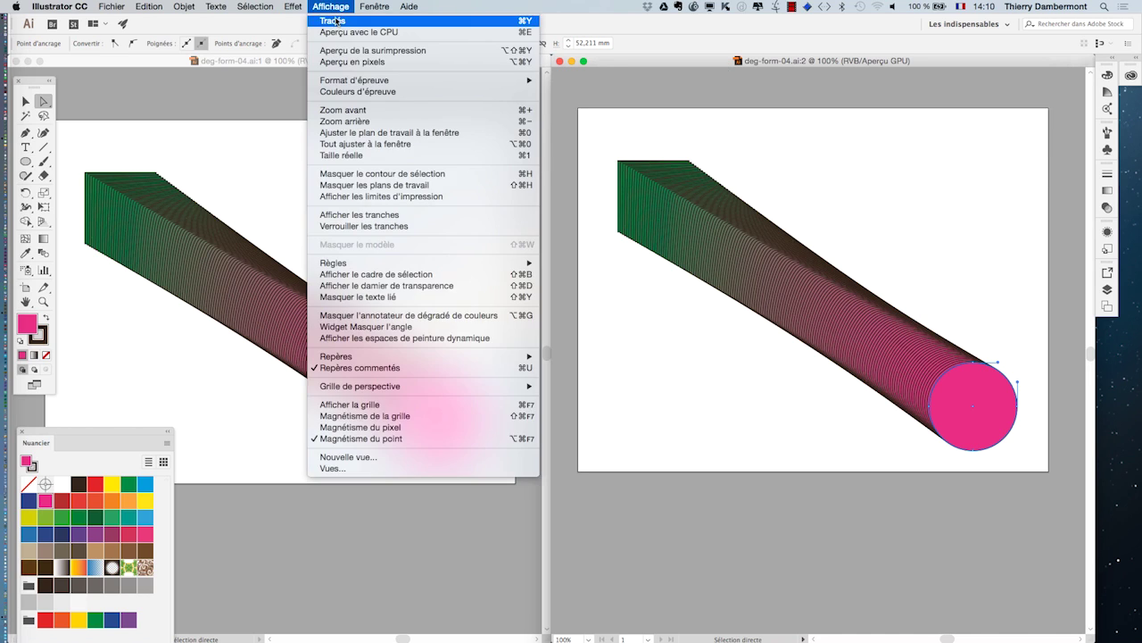
left_click(332, 20)
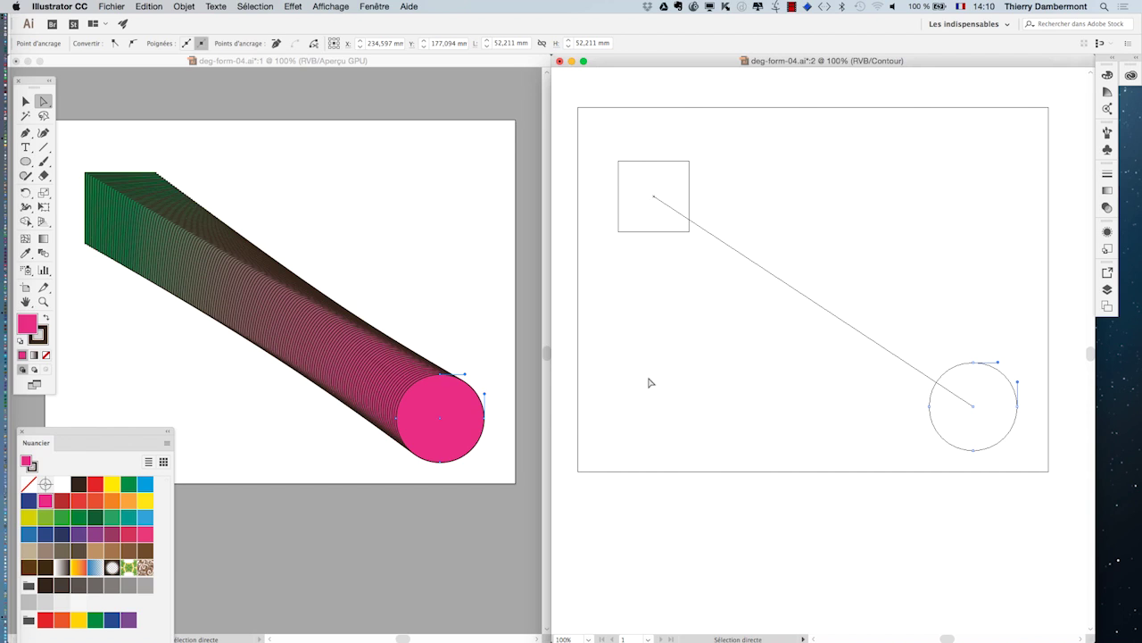
key("ctrl")
- Select the blend by its square end with the Selection tool, then pick Free Transform
left_click(26, 102)
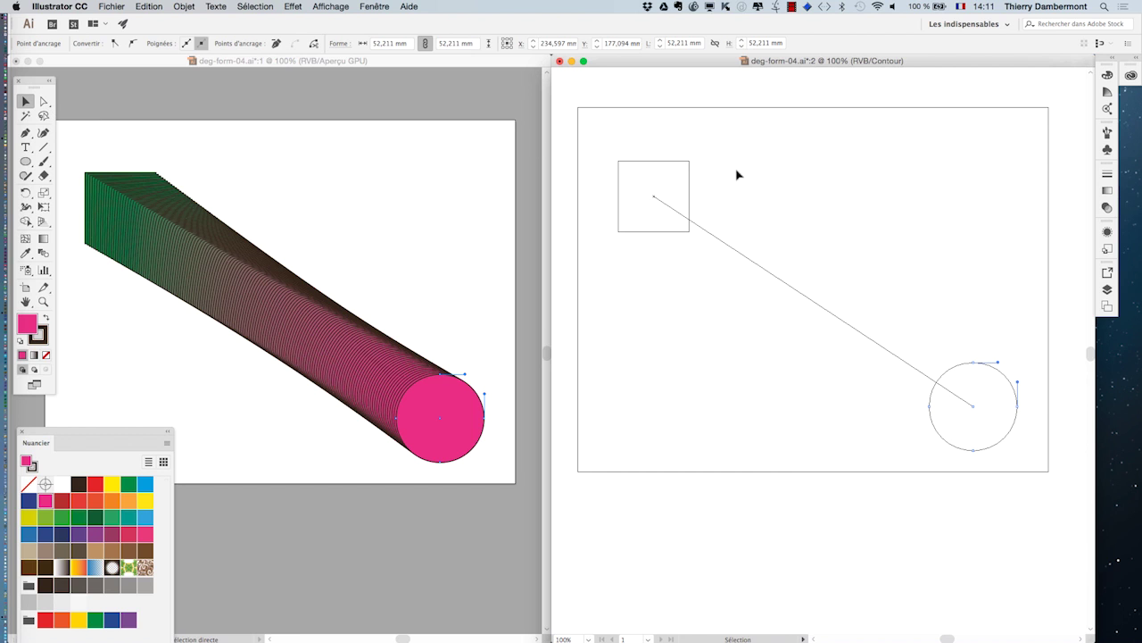
left_click(667, 162)
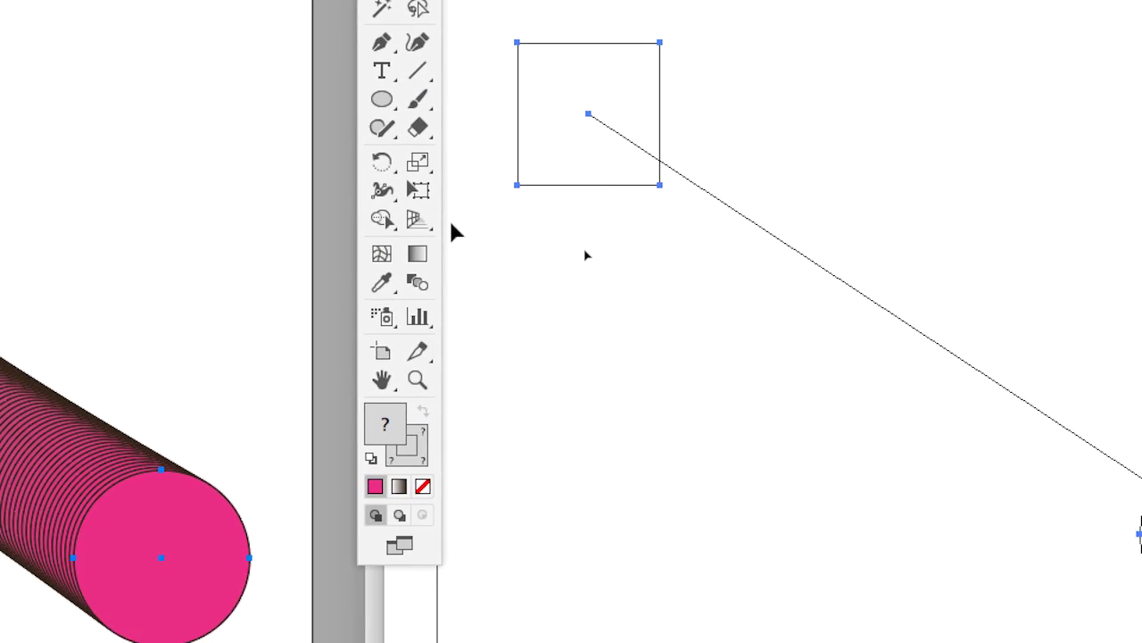
left_click(419, 191)
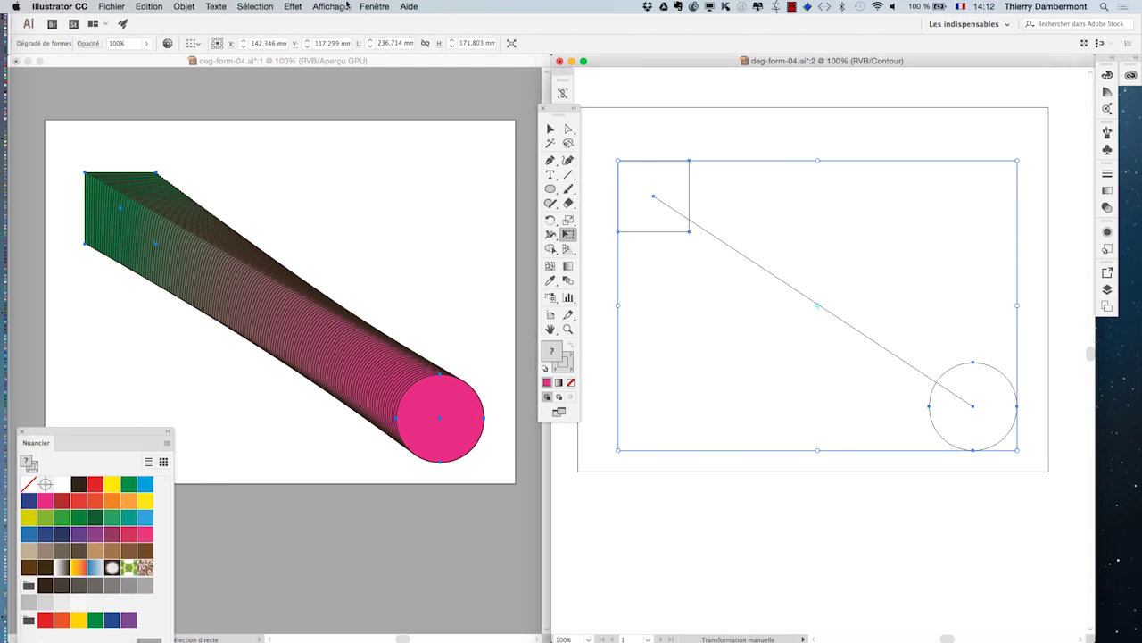
- Open the Calques panel and drag it out of its group into its own floating panel
left_click(374, 6)
left_click(393, 230)
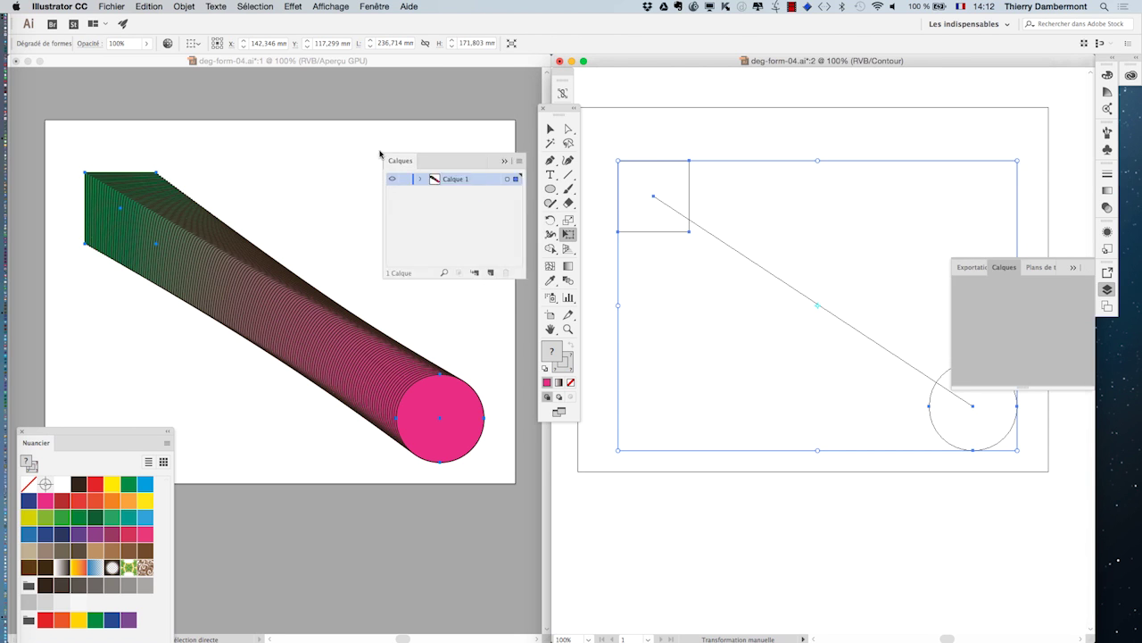
left_click_drag(1003, 269, 380, 151)
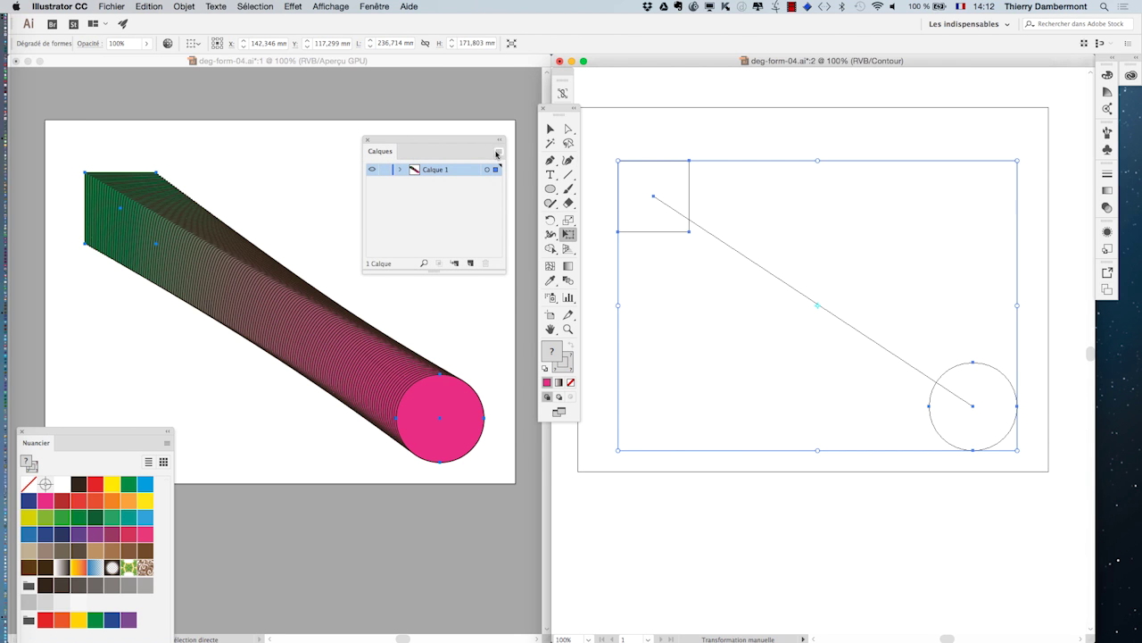
left_click(497, 153)
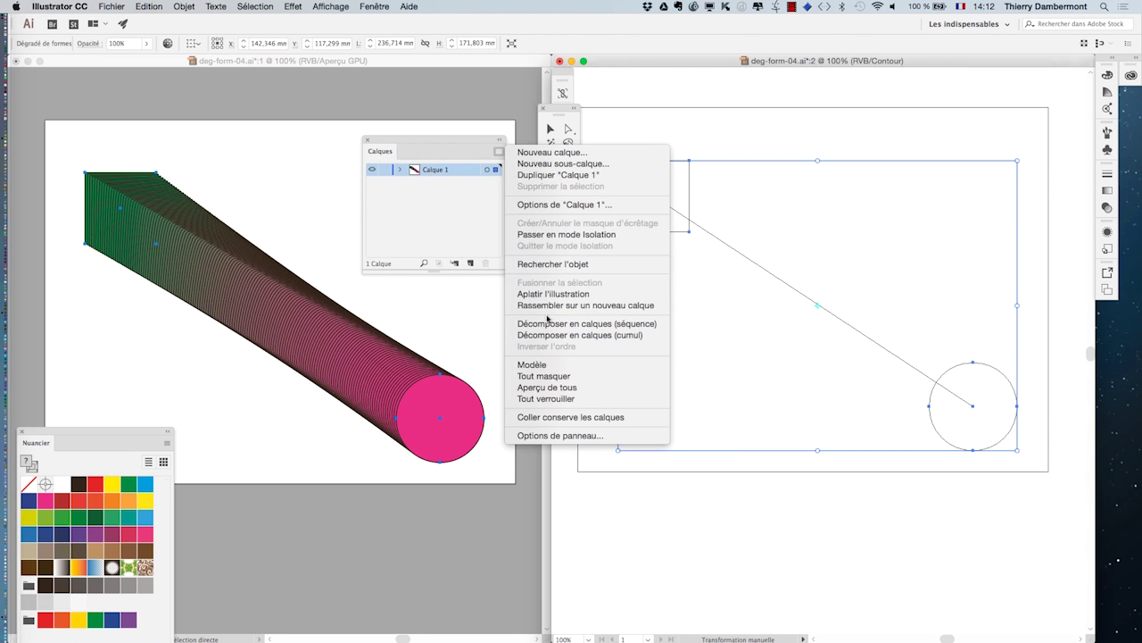
- Set large layer thumbnails, expand Calque 1 to show Dégradé de formes, then enlarge and move the panel
left_click(593, 434)
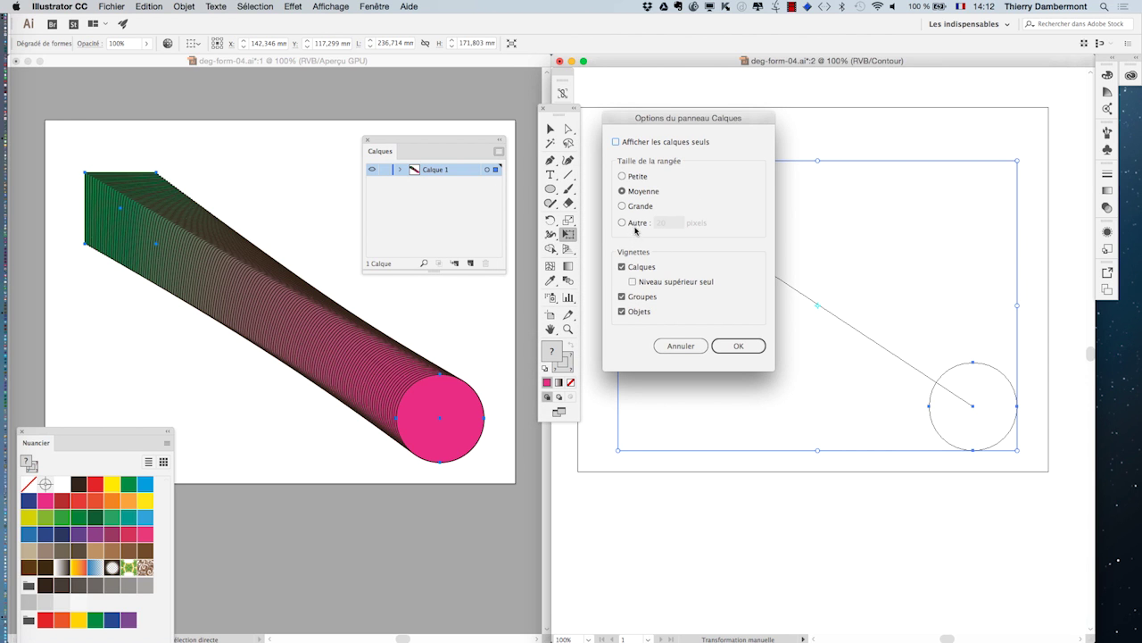
key("Return")
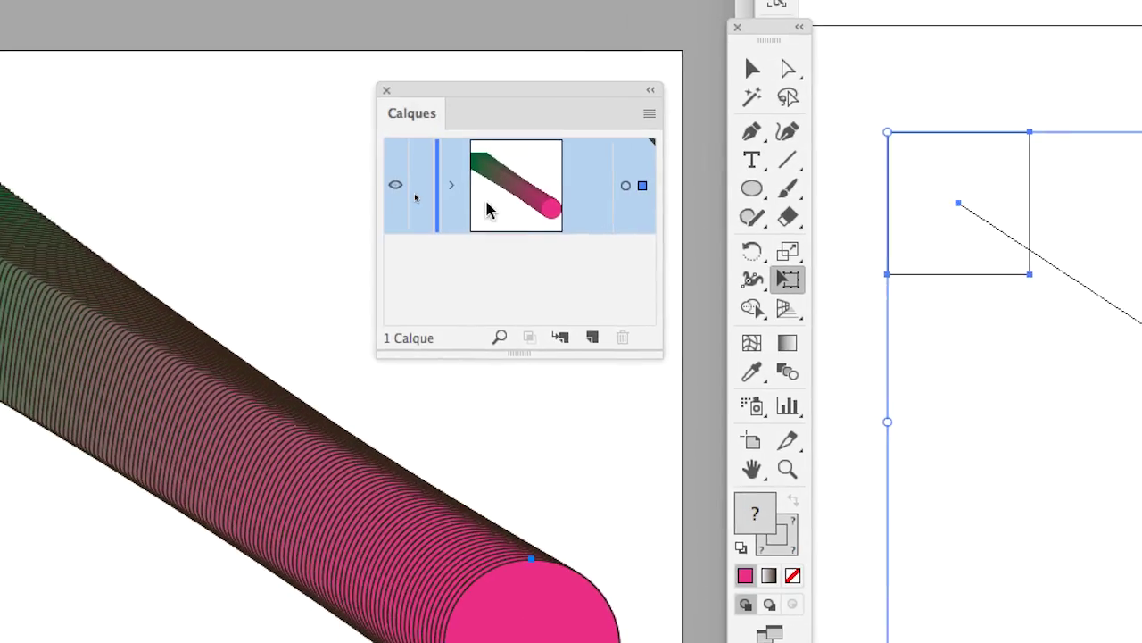
left_click(473, 197)
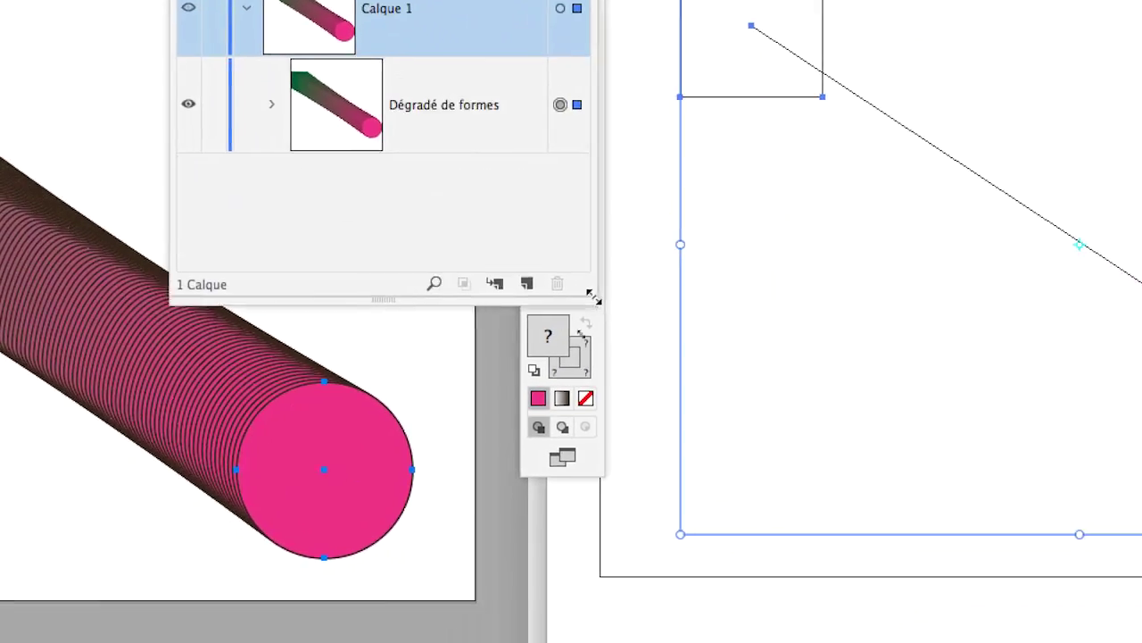
left_click_drag(592, 297, 687, 329)
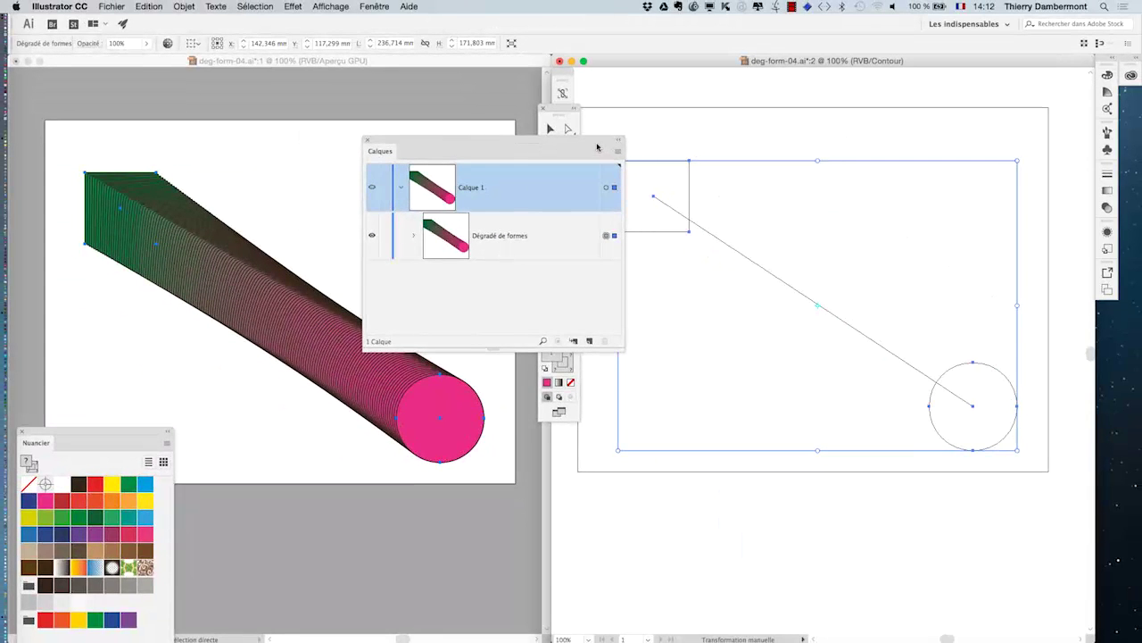
mouse_move(597, 146)
left_mouse_down()
mouse_move(186, 310)
mouse_move(251, 404)
left_mouse_up()
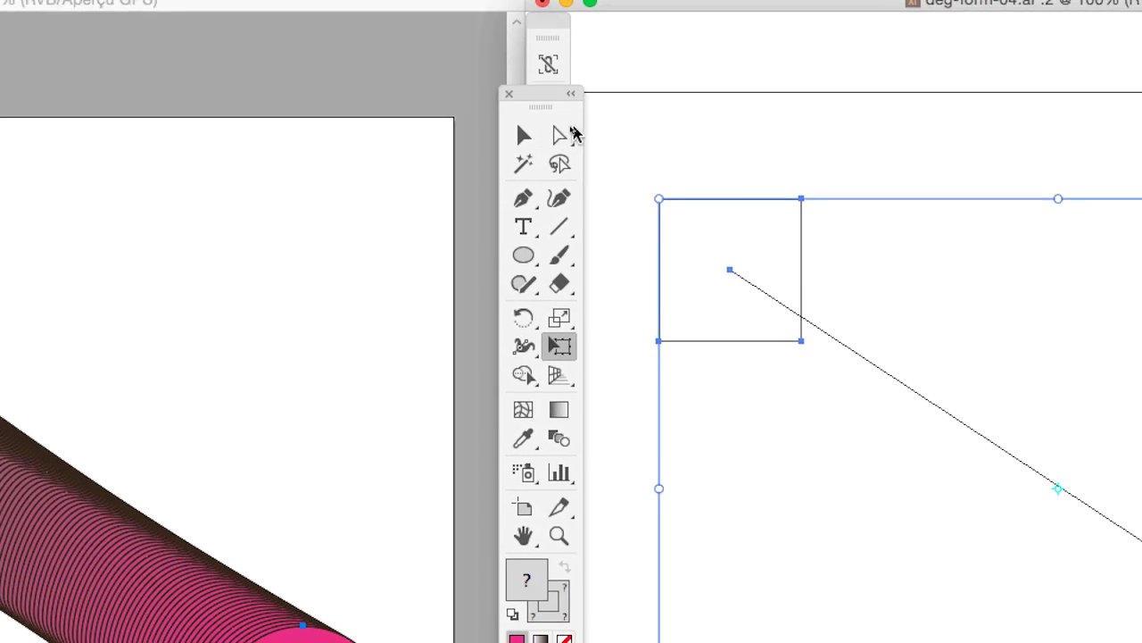
- Select the green square's path with the Direct Selection tool
left_click(560, 135)
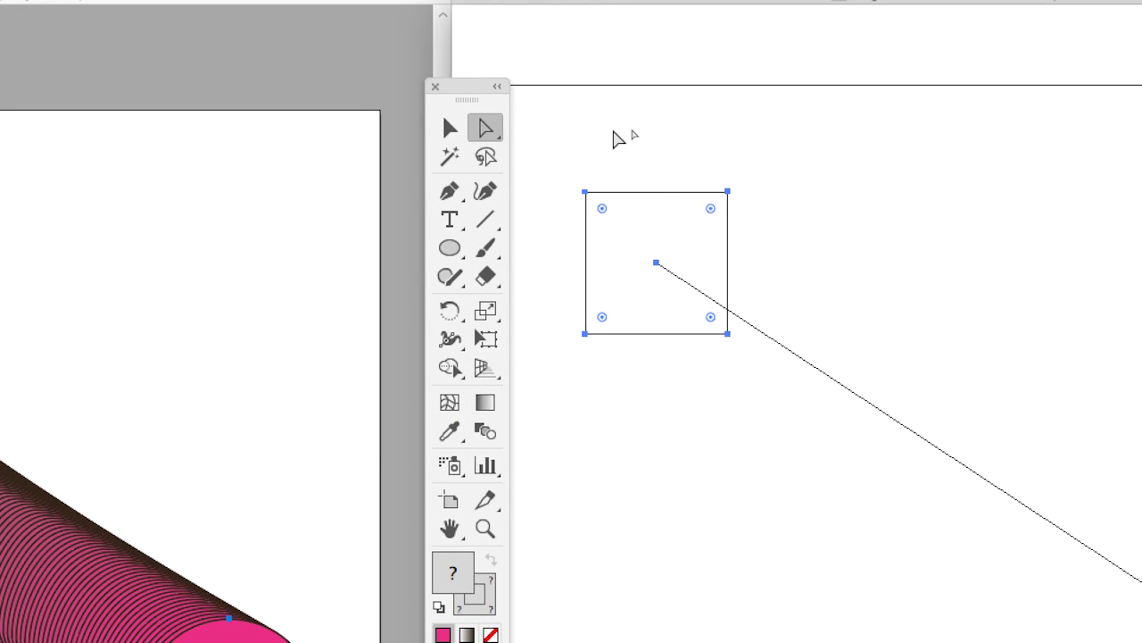
left_click(618, 138)
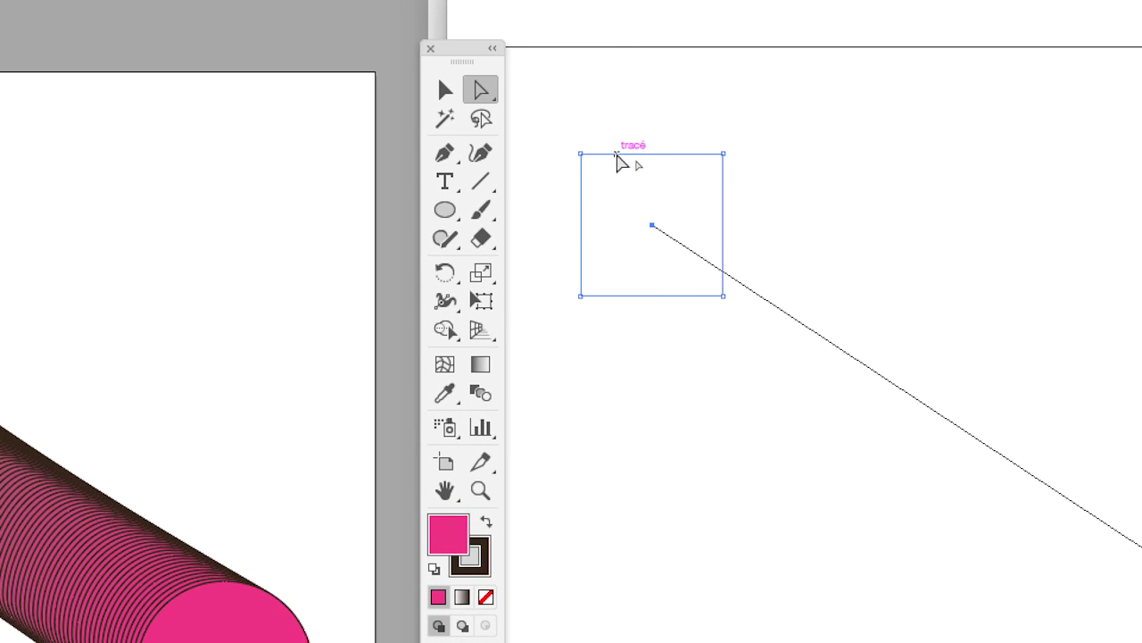
left_click(616, 155)
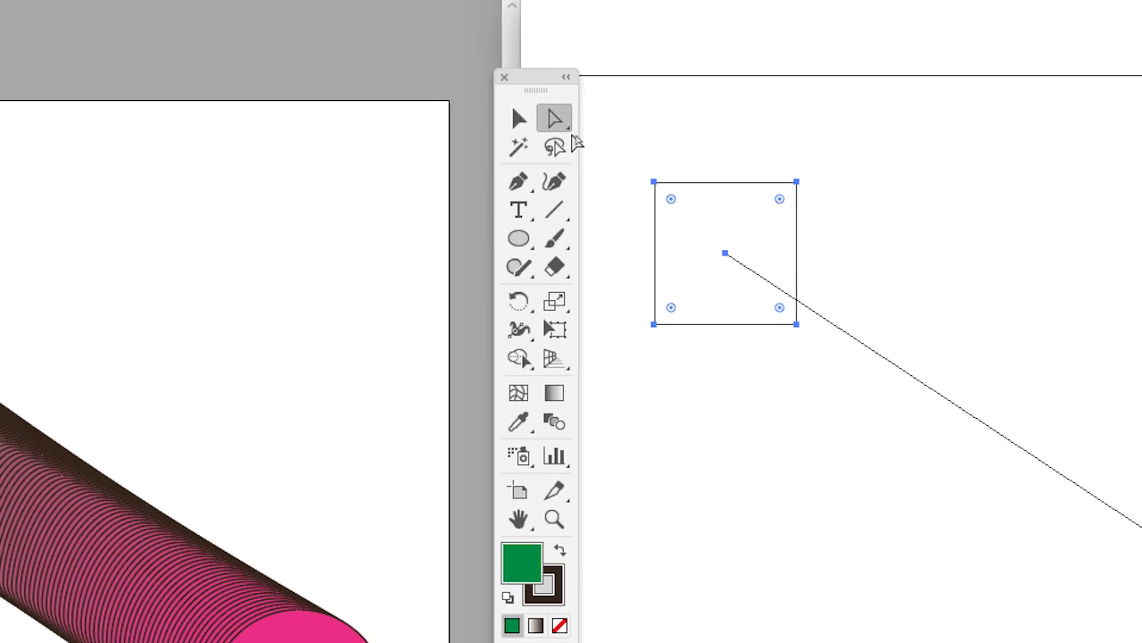
- Tear off the Direct Selection flyout into a floating tool panel and move it up
left_click(569, 136)
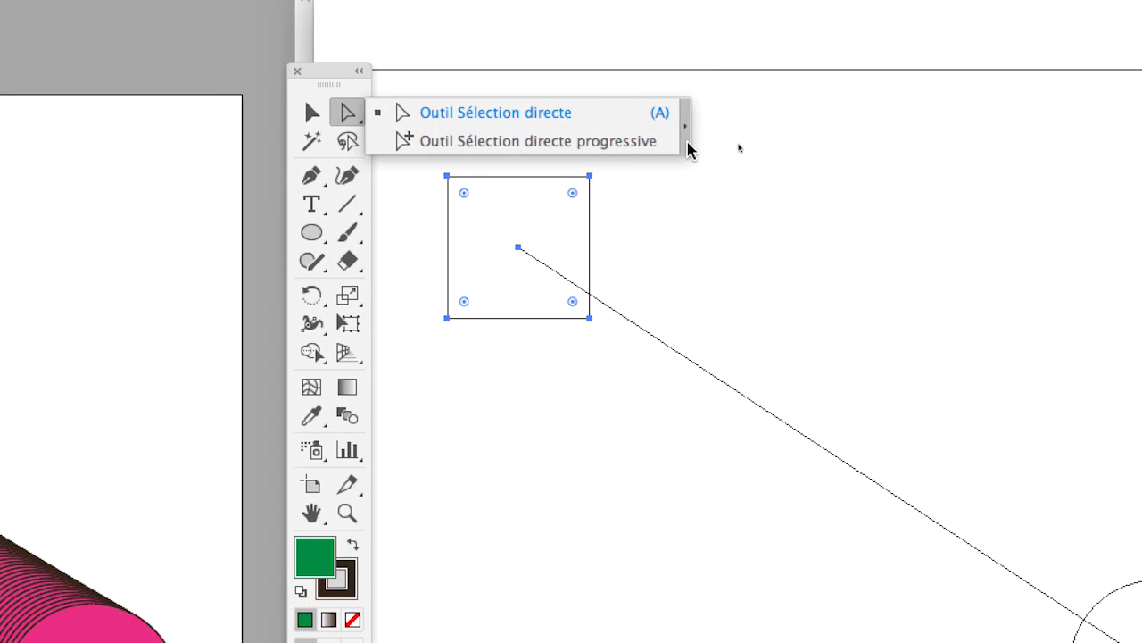
left_click(705, 128)
left_click_drag(579, 143, 578, 82)
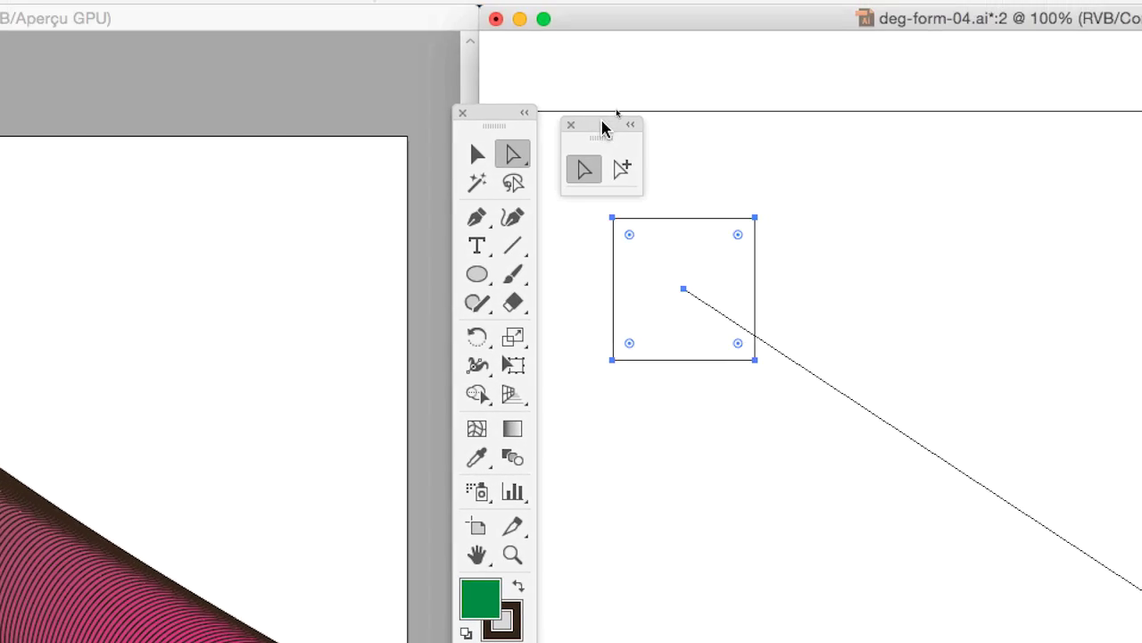
- Reselect the square's path, first with Group Selection, then with plain Direct Selection
left_click(625, 126)
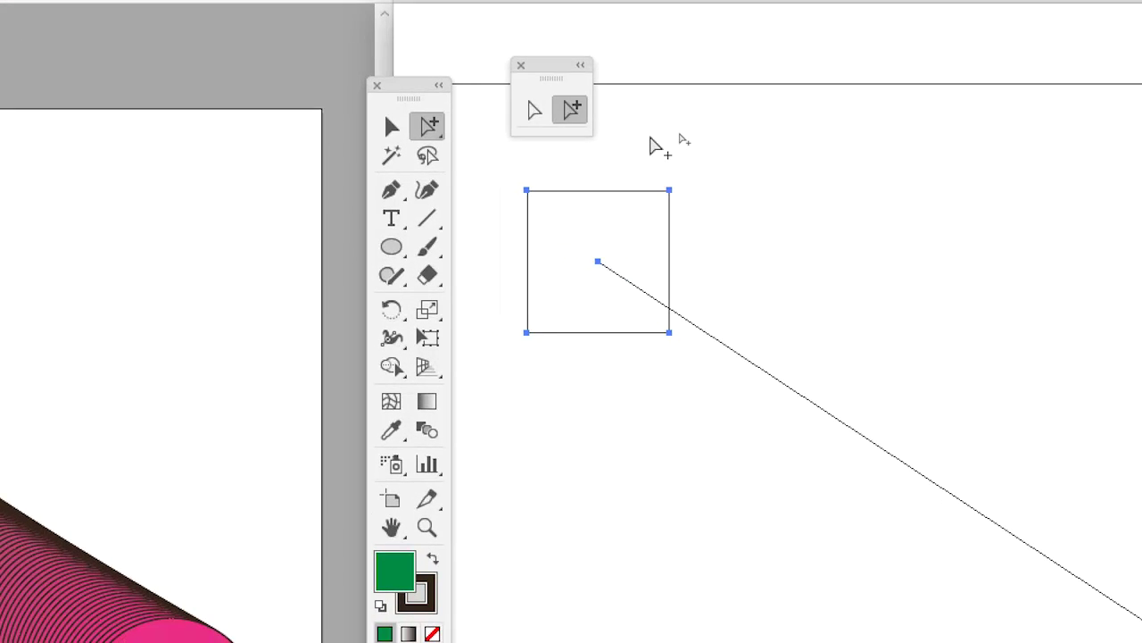
left_click(705, 174)
left_click(647, 165)
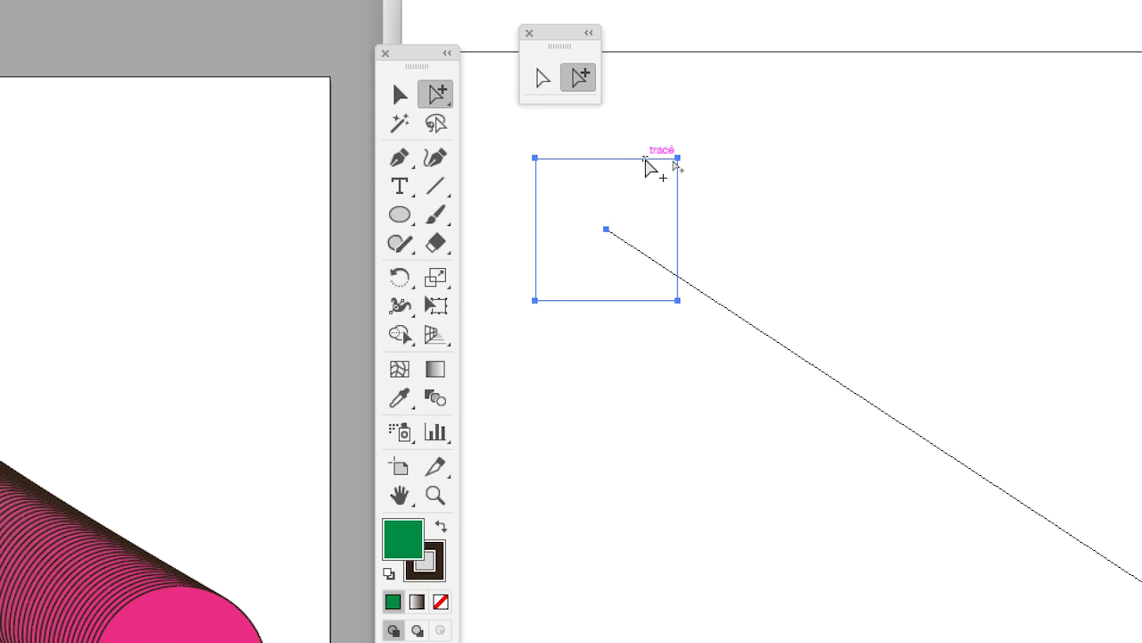
left_click(541, 78)
left_click(636, 103)
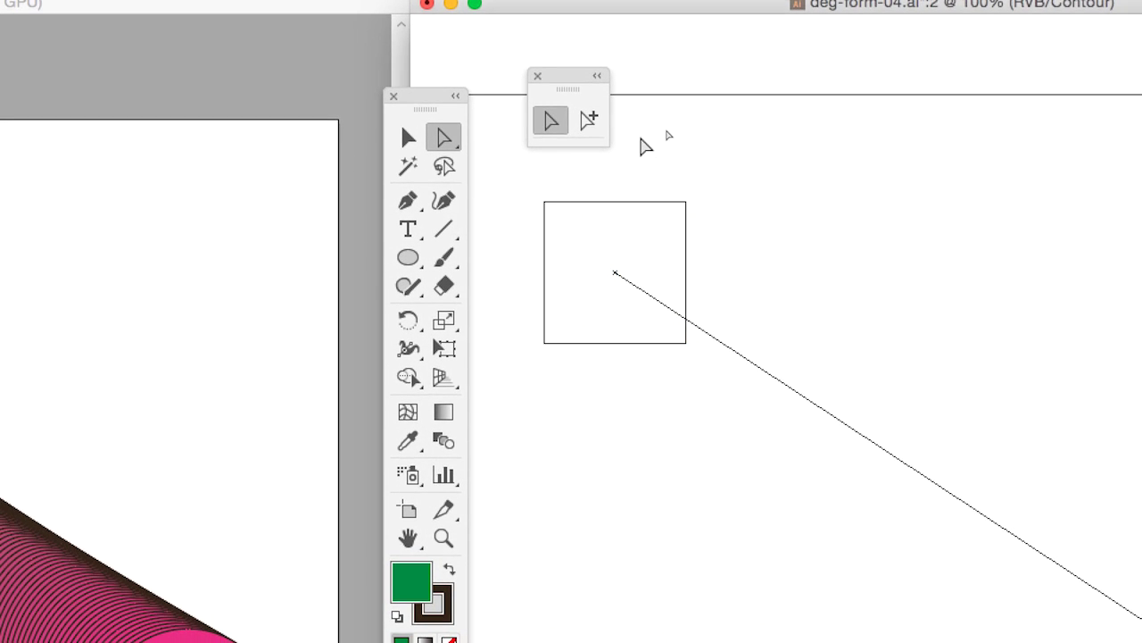
left_click(630, 202)
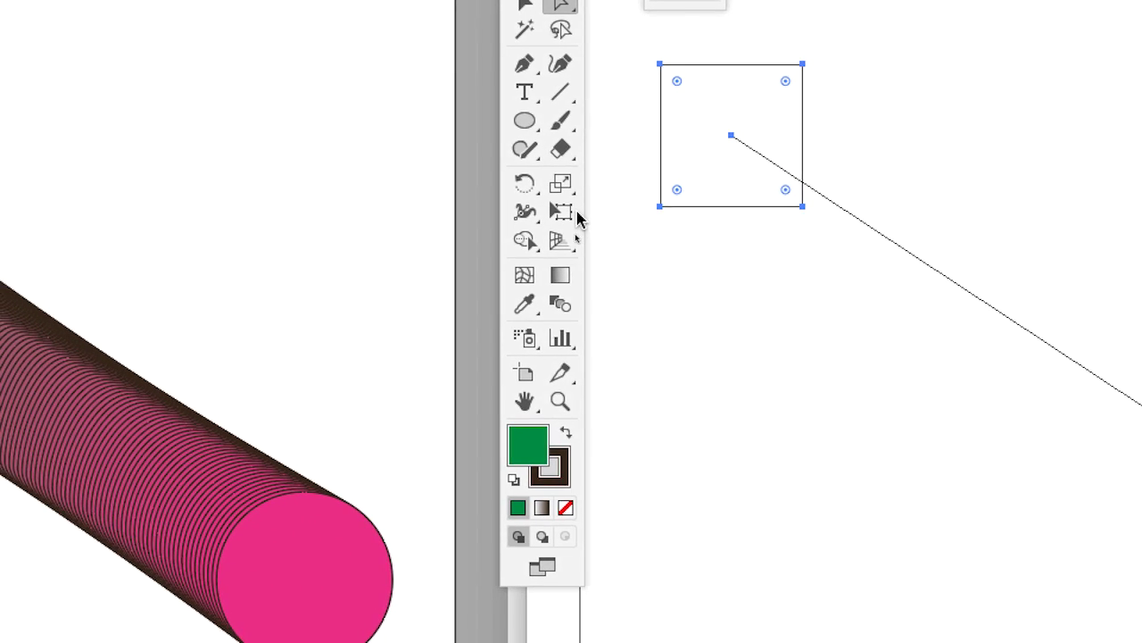
- Rotate the green starting square with Free Transform, enlarging it to about 51.276 mm
left_click(564, 213)
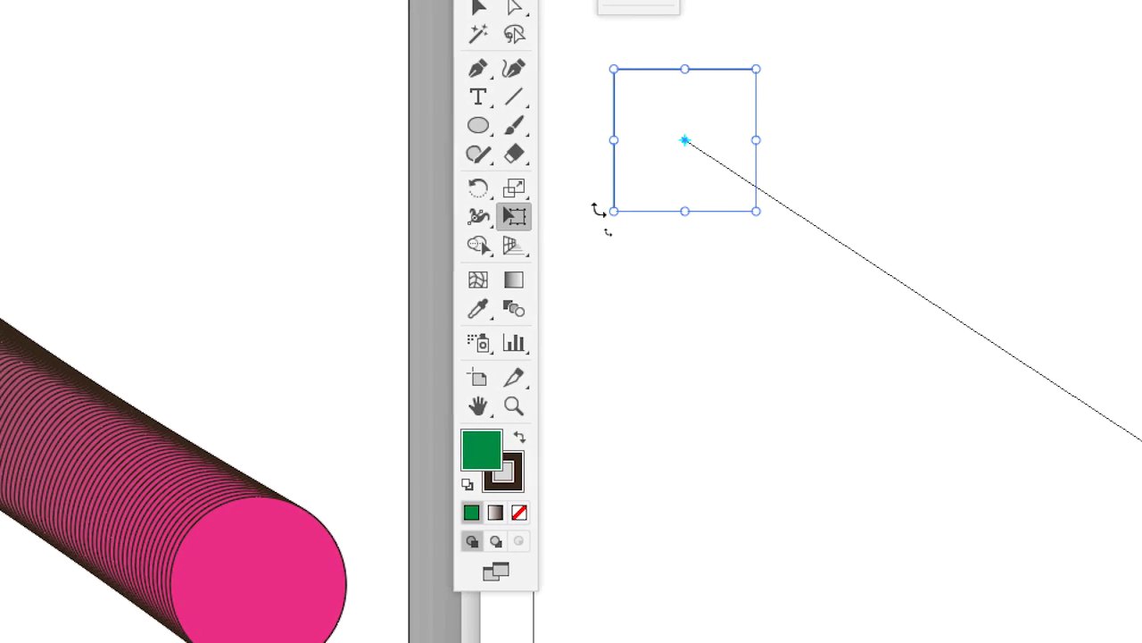
left_click_drag(598, 210, 578, 199)
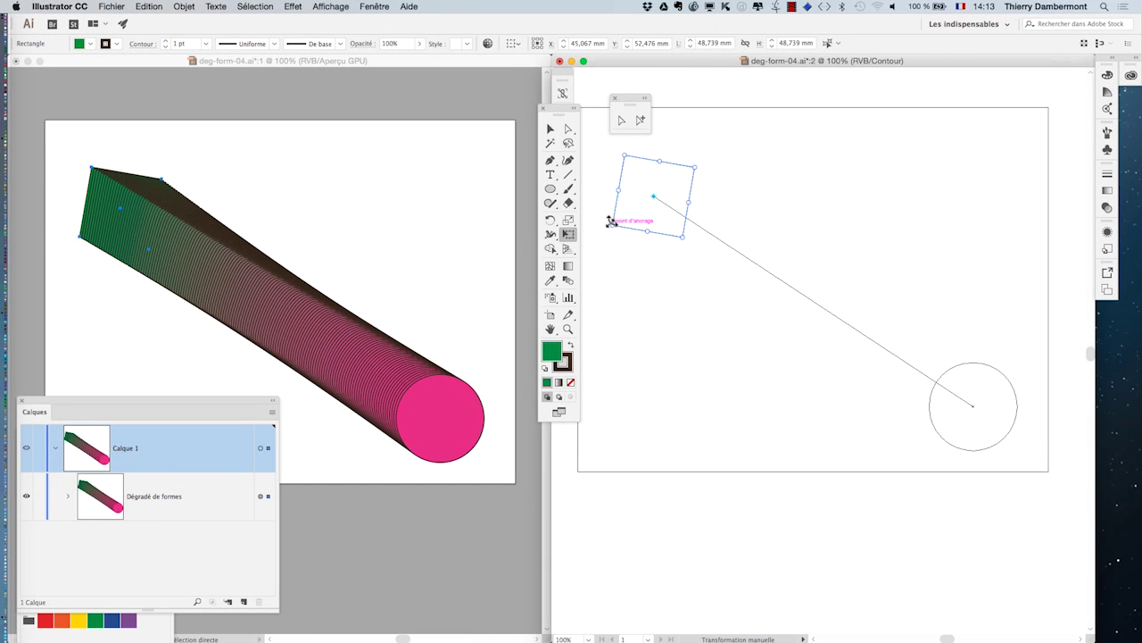
left_click_drag(602, 231, 611, 200)
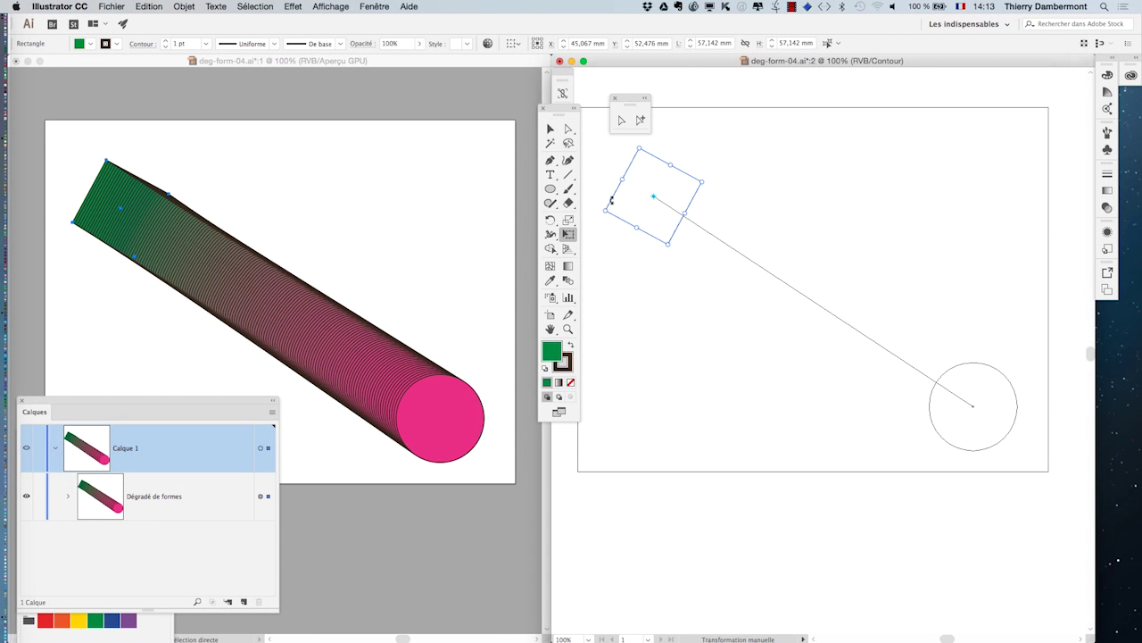
mouse_move(727, 183)
left_mouse_down()
mouse_move(728, 214)
mouse_move(697, 253)
mouse_move(619, 260)
mouse_move(635, 270)
mouse_move(608, 259)
mouse_move(658, 278)
mouse_move(689, 265)
mouse_move(601, 271)
left_mouse_up()
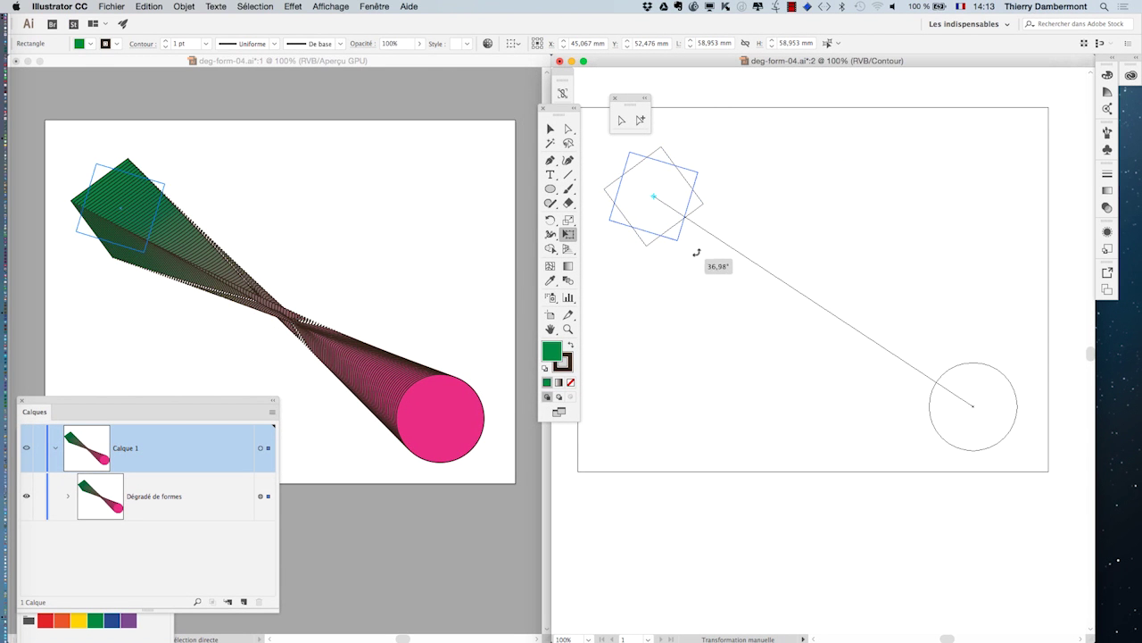
mouse_move(648, 272)
left_mouse_down()
mouse_move(721, 247)
mouse_move(701, 255)
mouse_move(716, 259)
mouse_move(662, 268)
mouse_move(693, 262)
mouse_move(681, 255)
mouse_move(697, 264)
left_mouse_up()
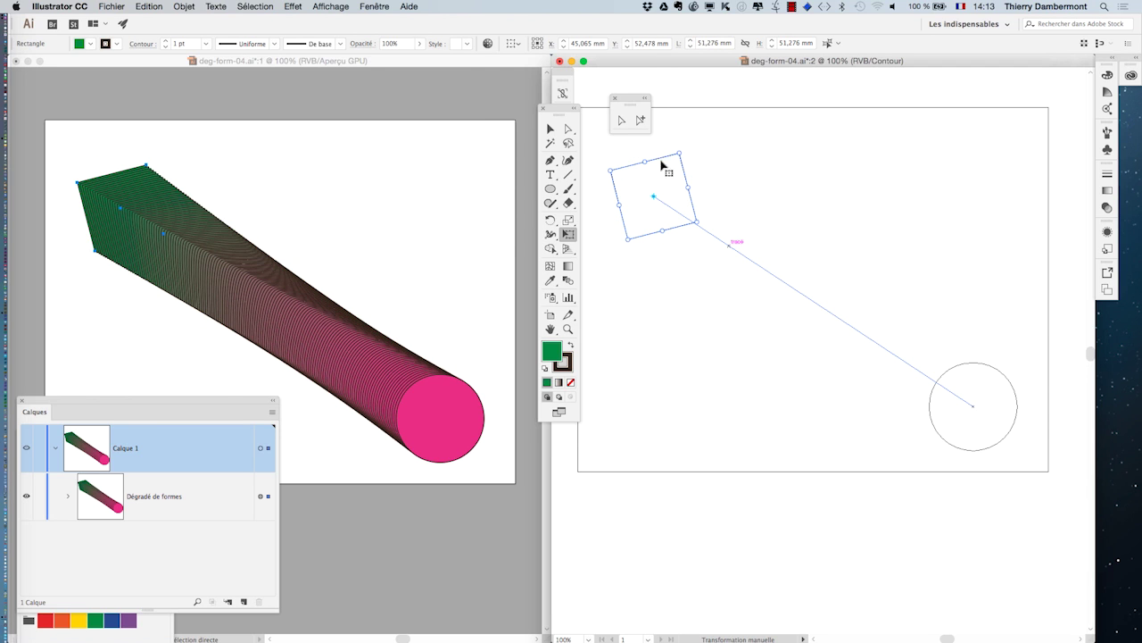
- Rotate the pink end circle about 9° clockwise, undoing an earlier 45° rotation
left_click(640, 120)
left_click(966, 365)
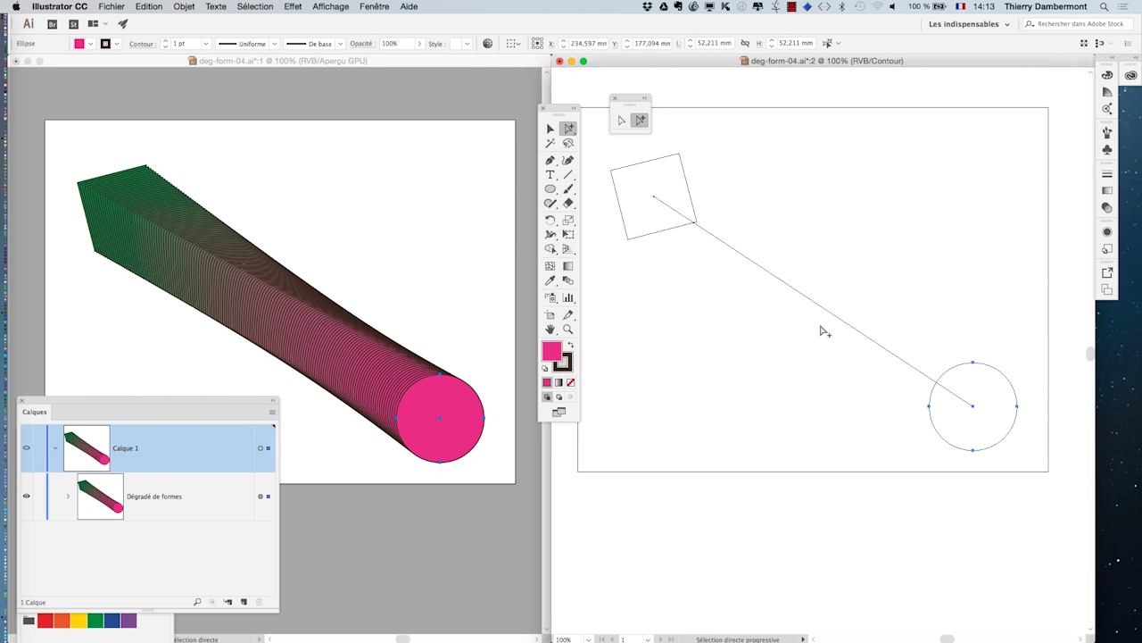
left_click(568, 234)
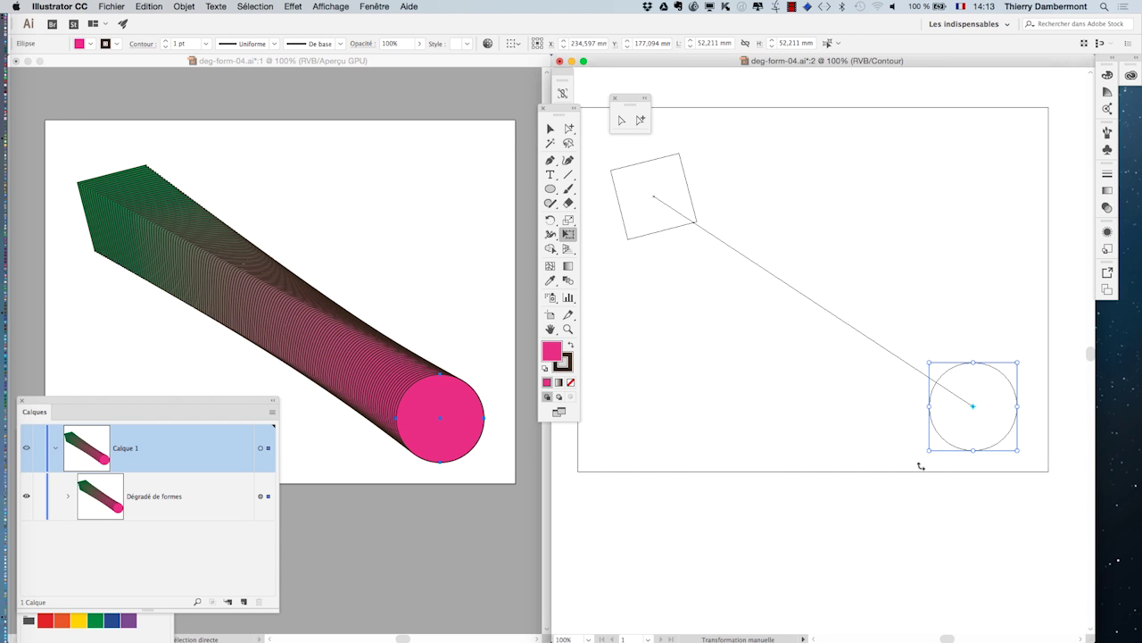
mouse_move(921, 465)
left_mouse_down()
mouse_move(944, 467)
mouse_move(940, 491)
left_mouse_up()
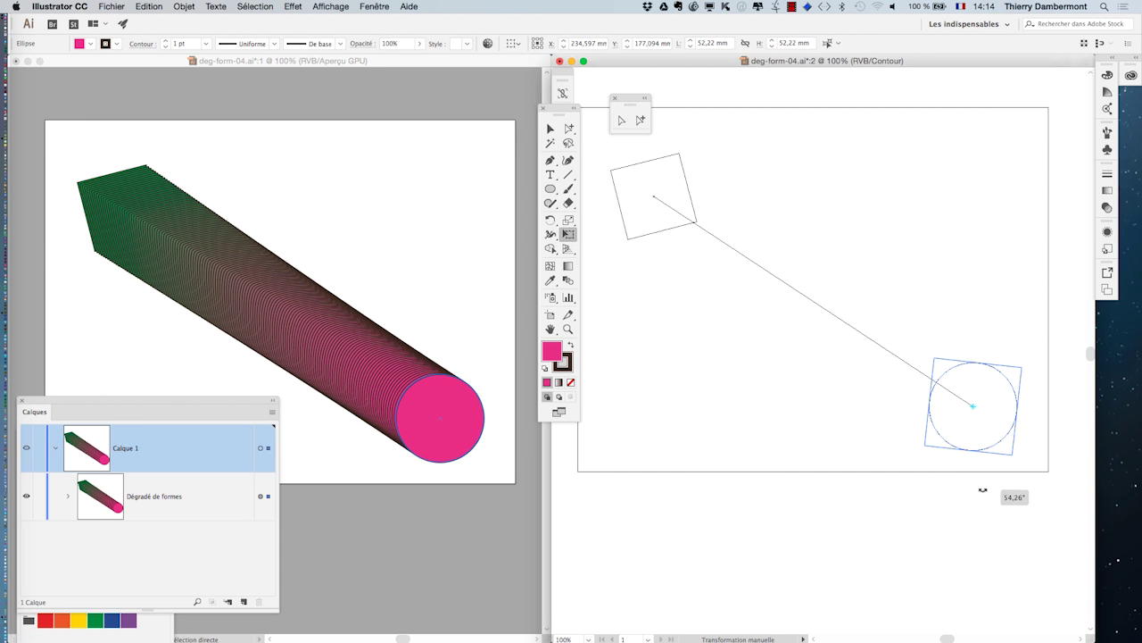
left_click_drag(893, 443, 914, 492)
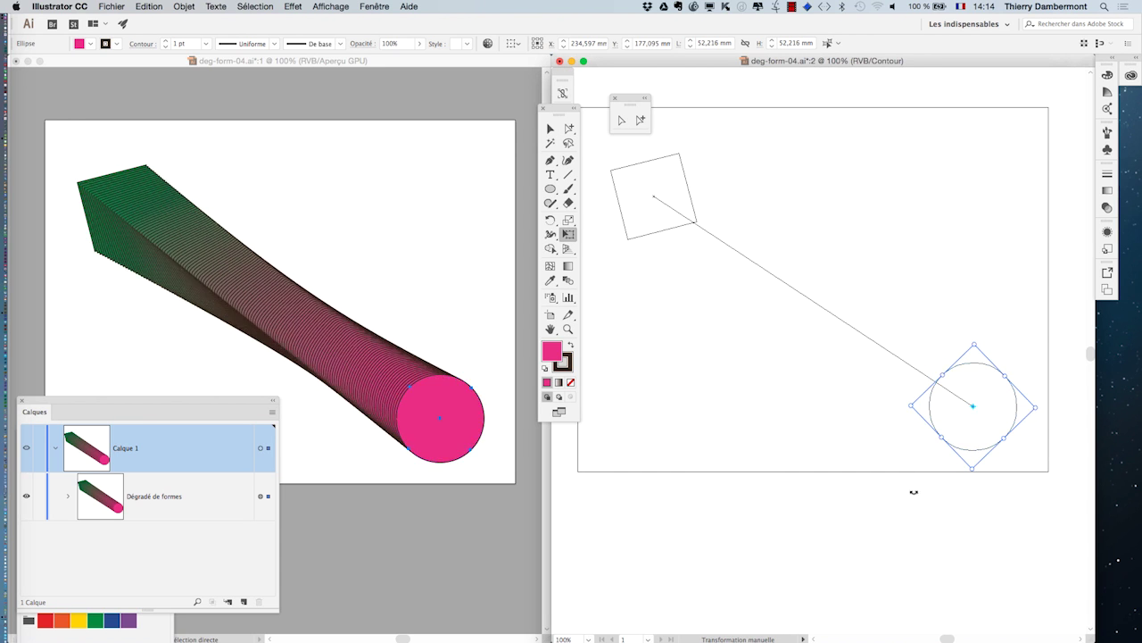
key("ctrl+z")
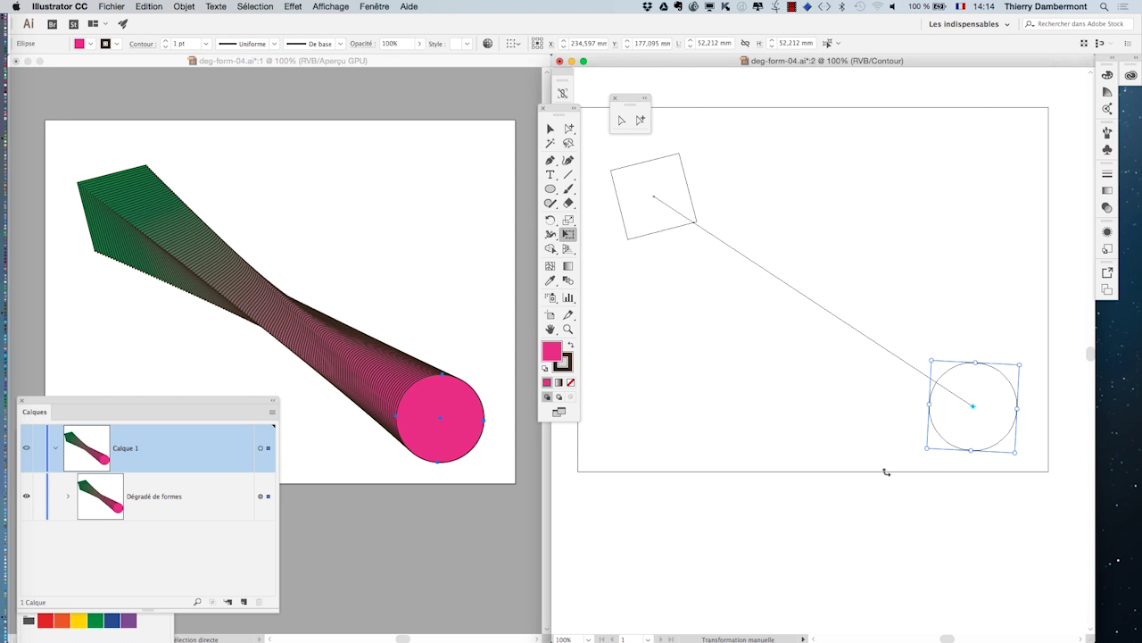
left_click_drag(886, 456, 883, 459)
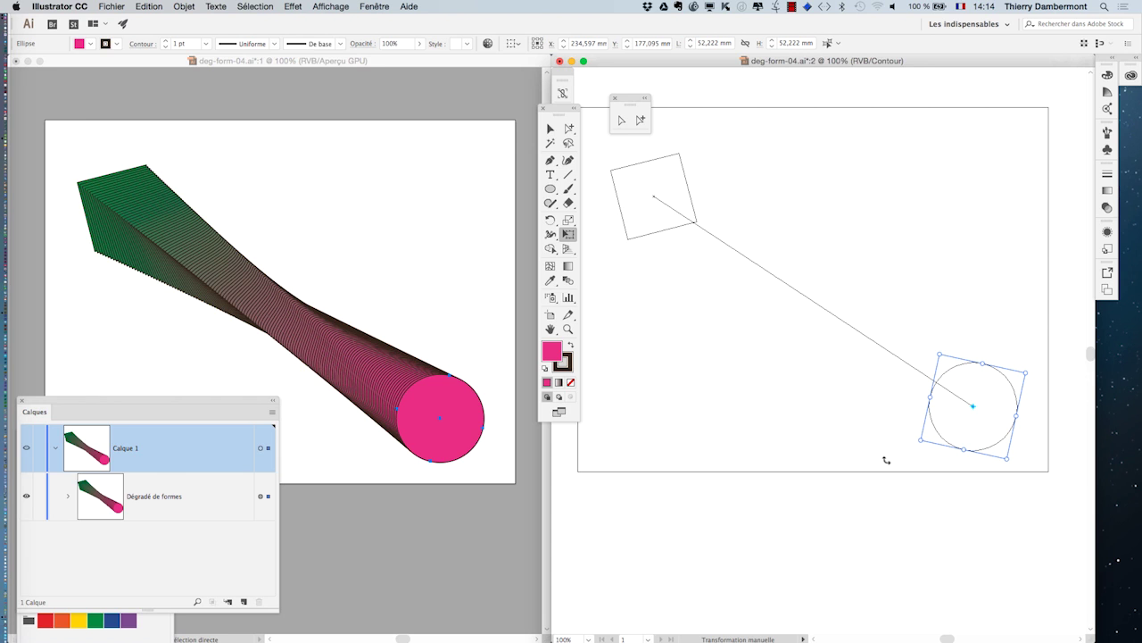
- Save the document as deg-form-04.ai, bringing up the Illustrator Options dialog
left_click(112, 6)
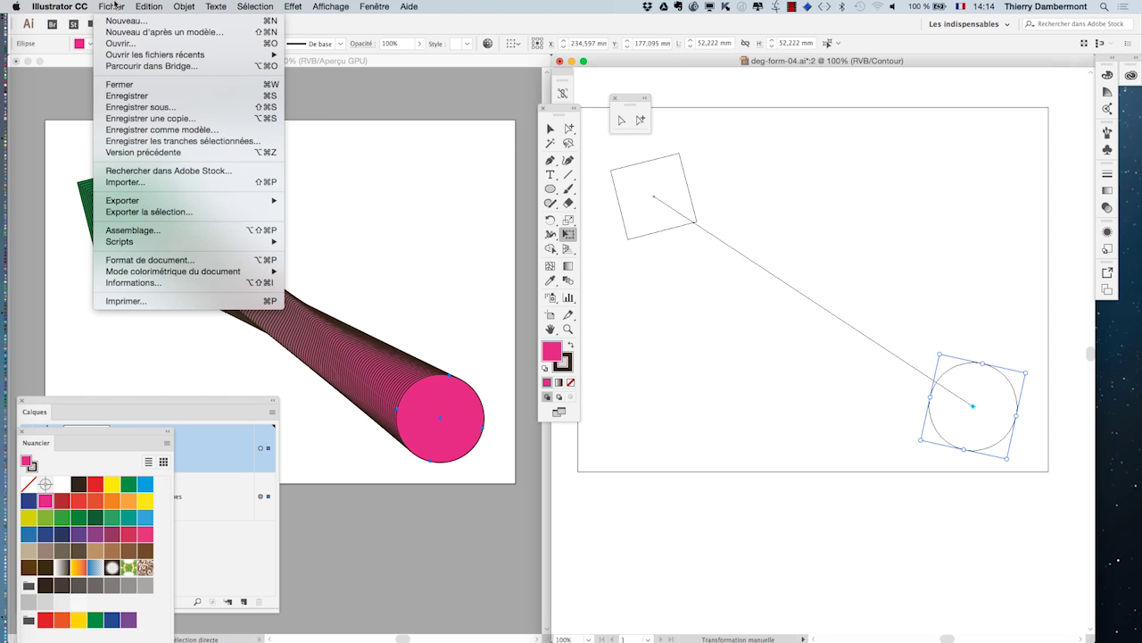
left_click(143, 107)
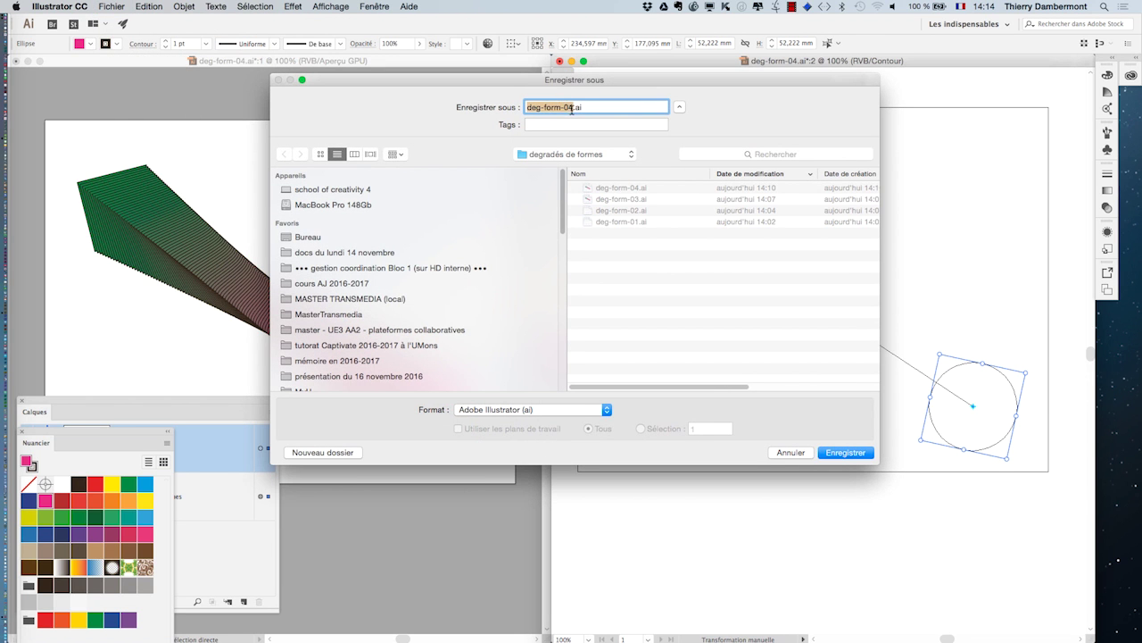
key("Return")
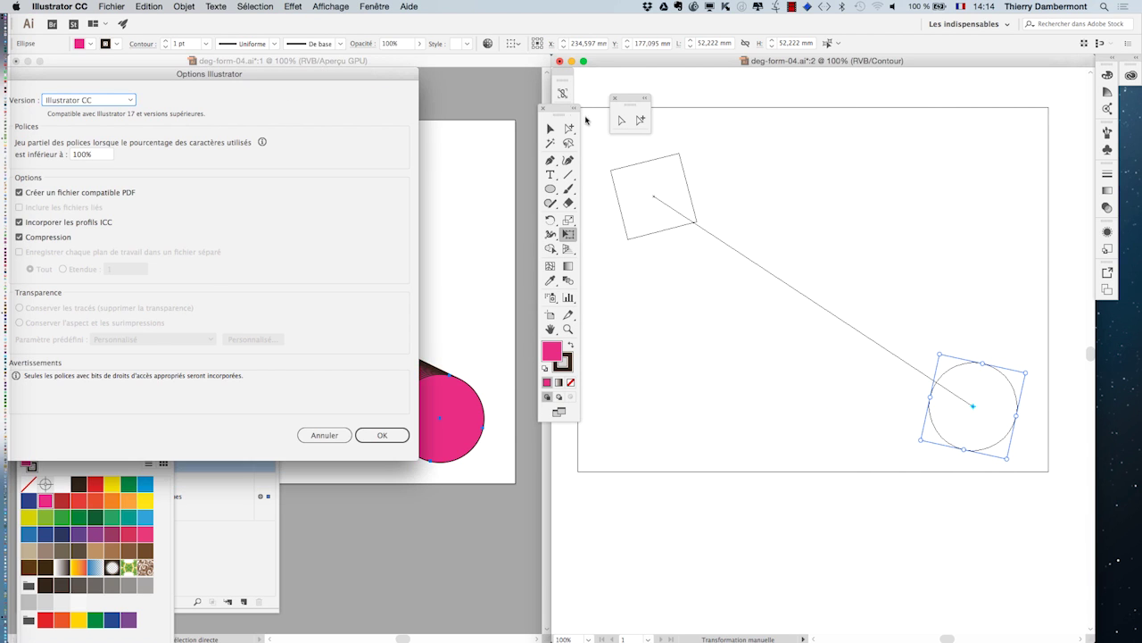